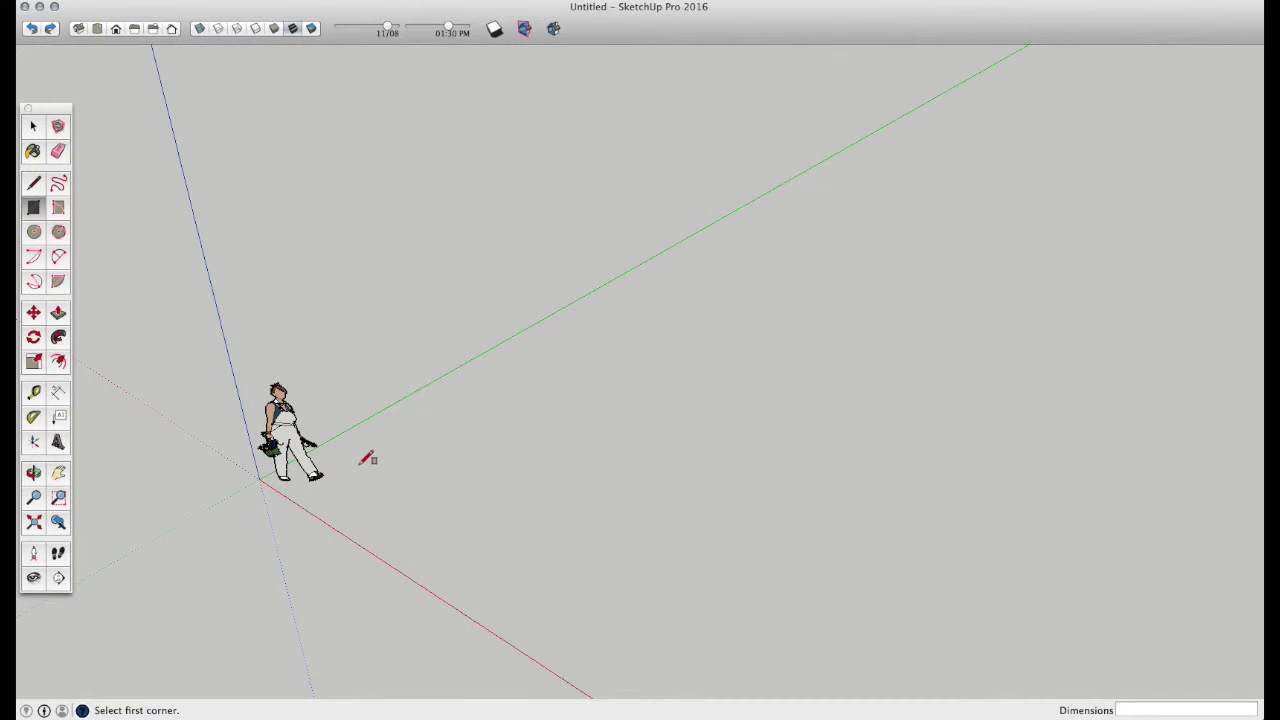
# - Draw a 5000 × 10000 mm rectangle on the ground plane beside the origin
pyautogui.click(360, 461)
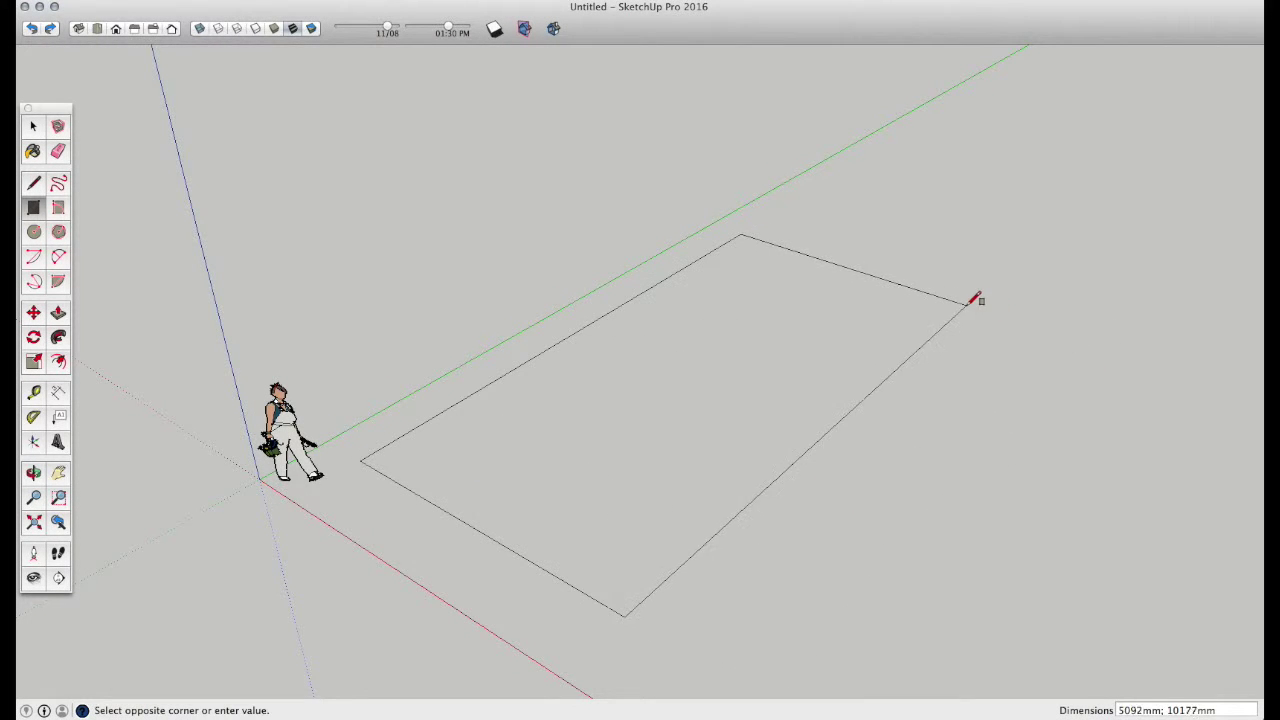
pyautogui.write('5000;10000')
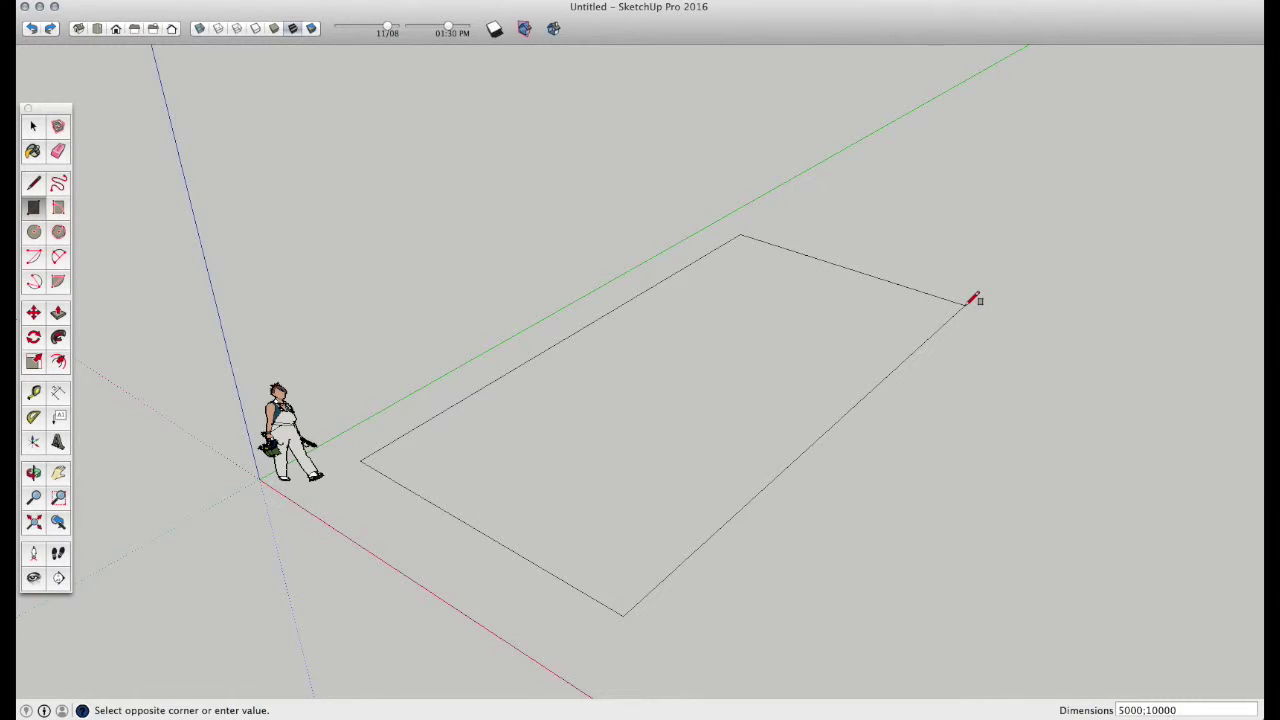
pyautogui.press('Return')
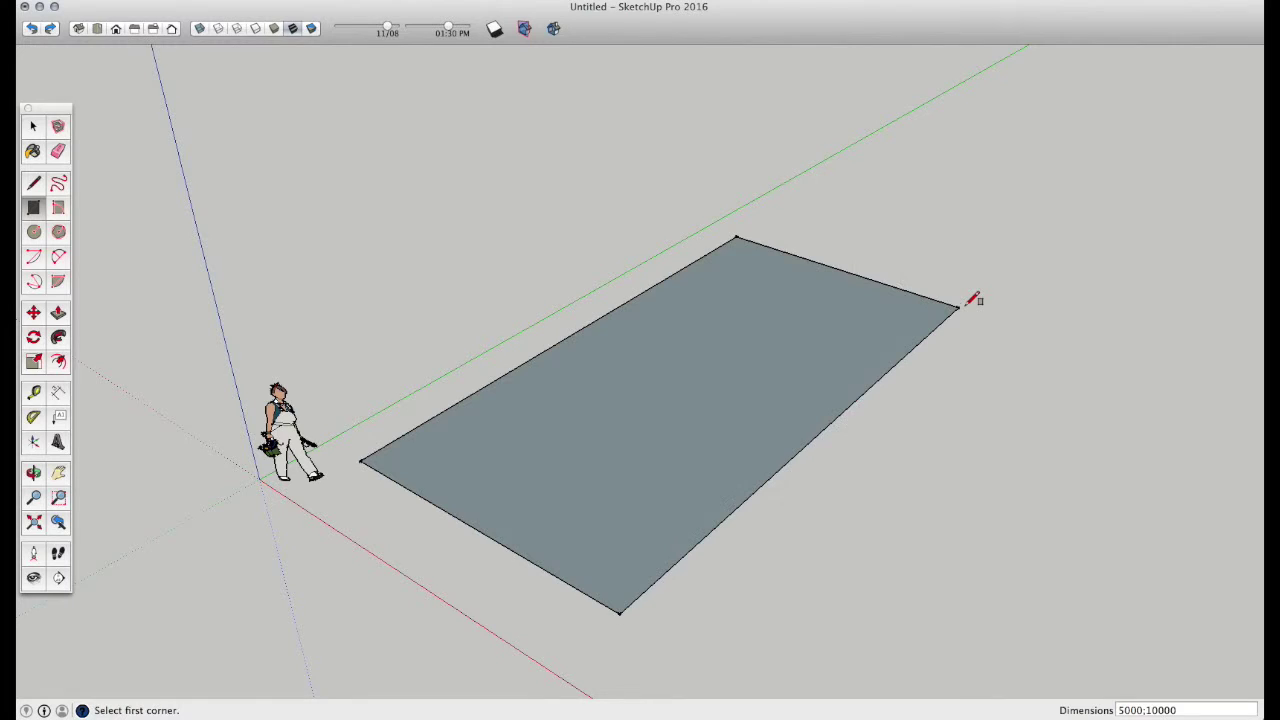
pyautogui.moveTo(990, 394); pyautogui.dragTo(933, 330, button='middle')
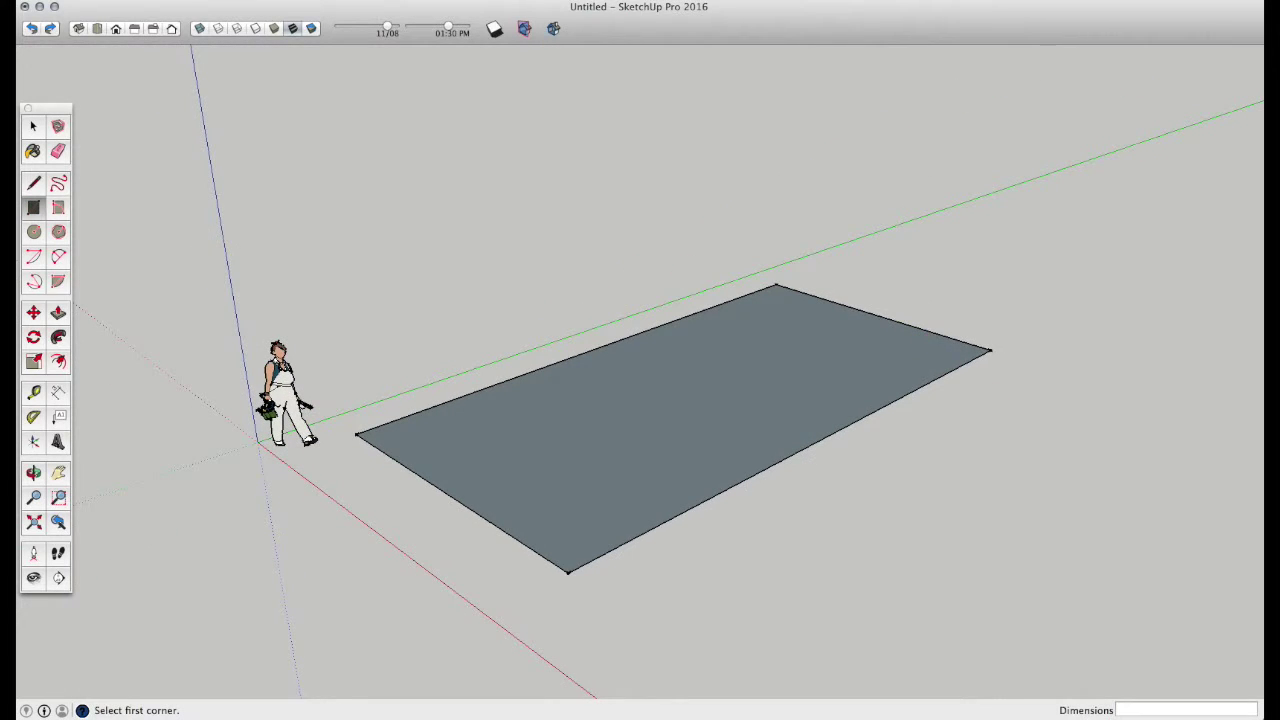
pyautogui.click(58, 394)
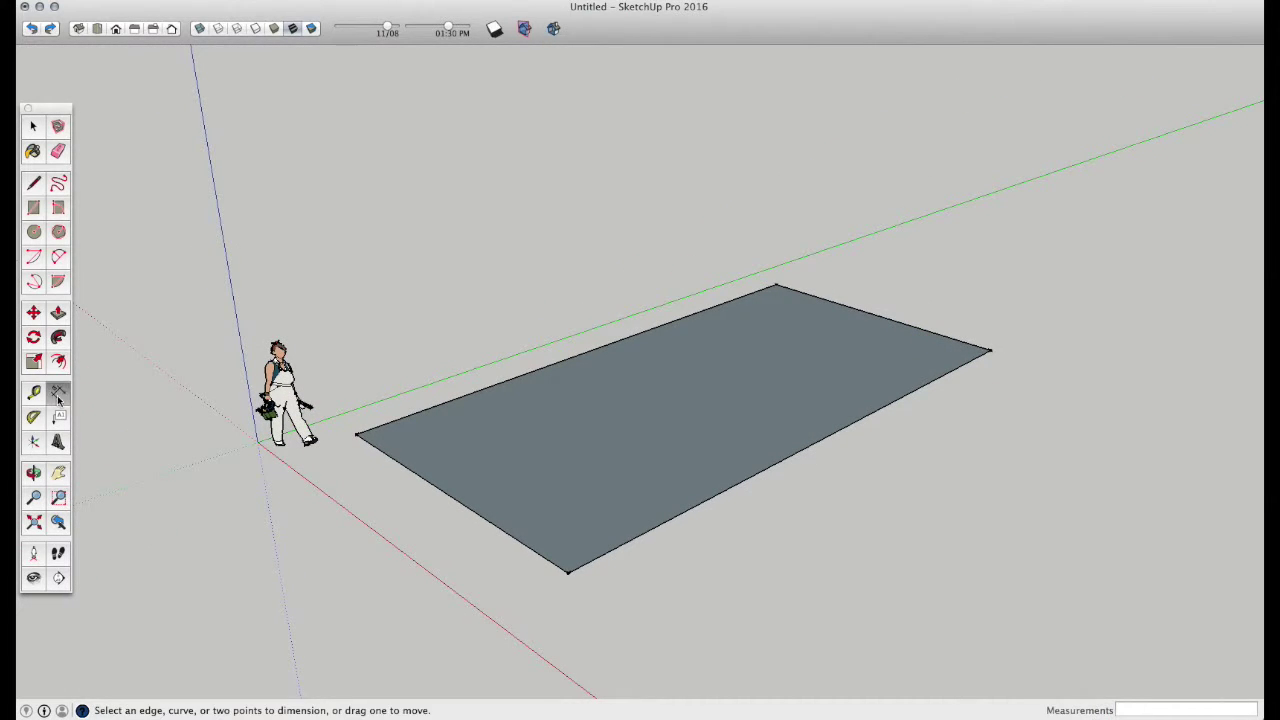
# - Place 10000mm dimensions on both long edges and a 5000mm dimension on the short edge
pyautogui.click(567, 572)
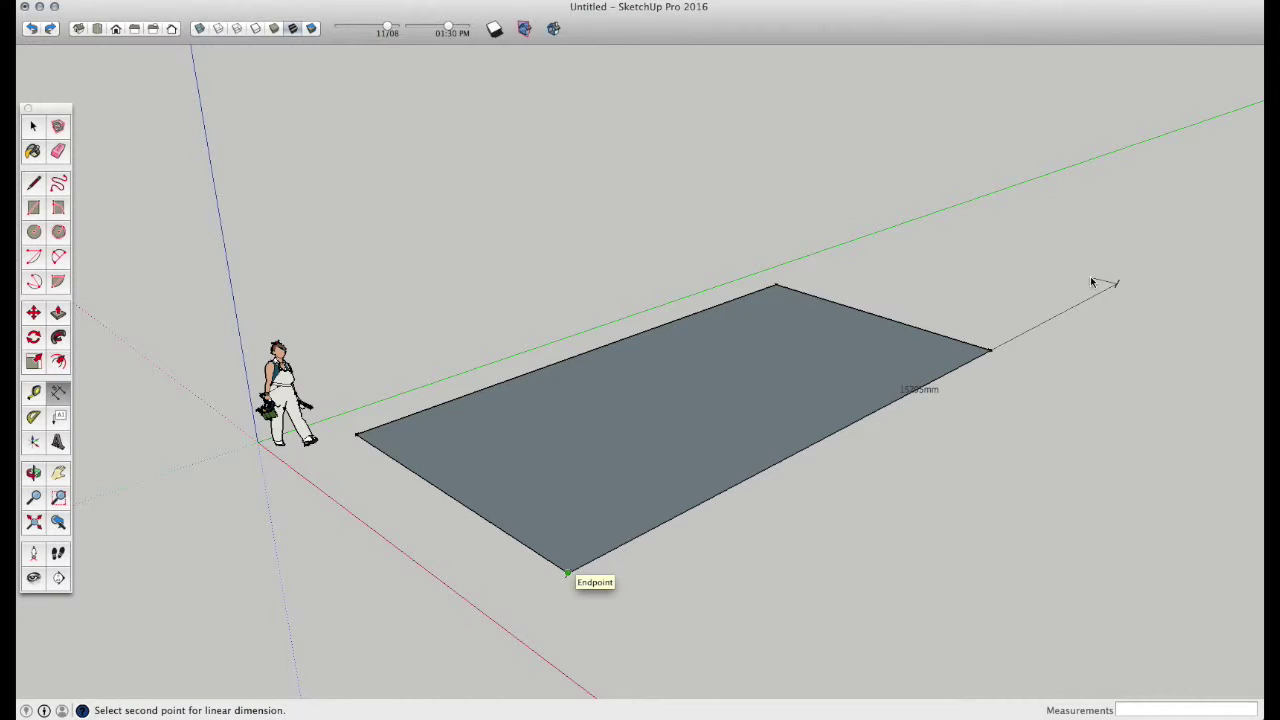
pyautogui.click(989, 350)
pyautogui.click(1080, 383)
pyautogui.click(978, 345)
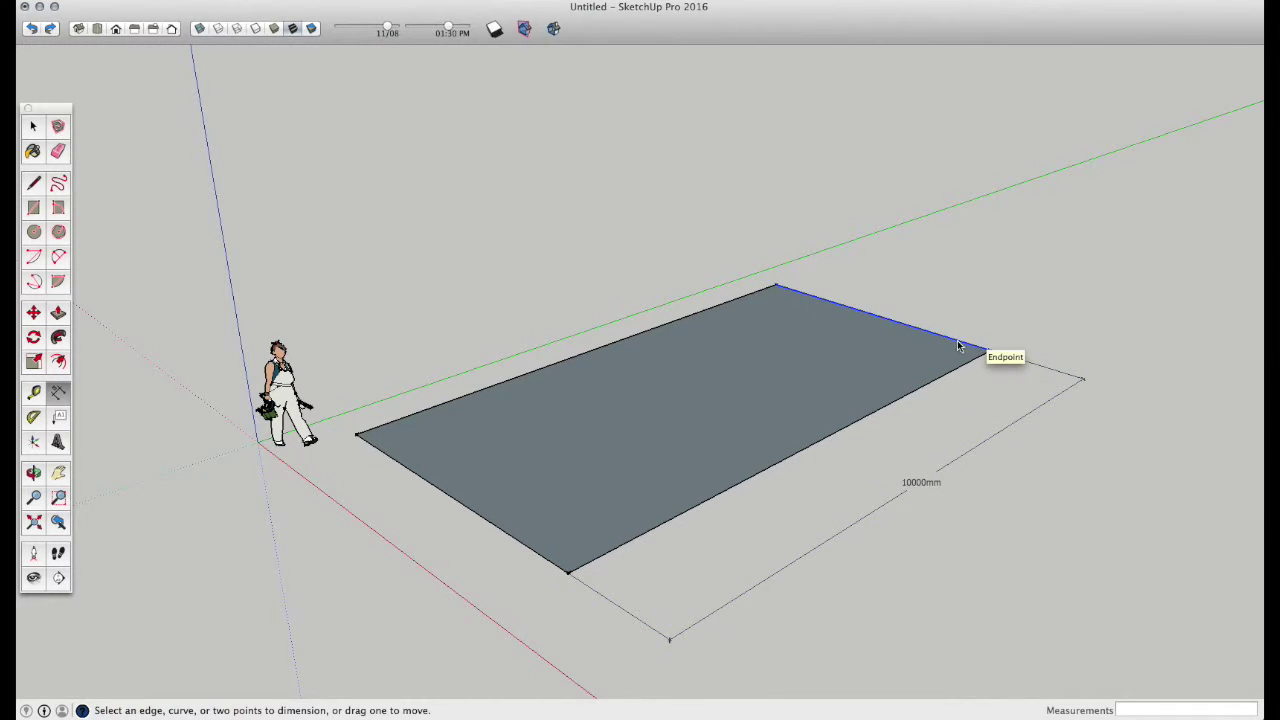
pyautogui.click(1012, 300)
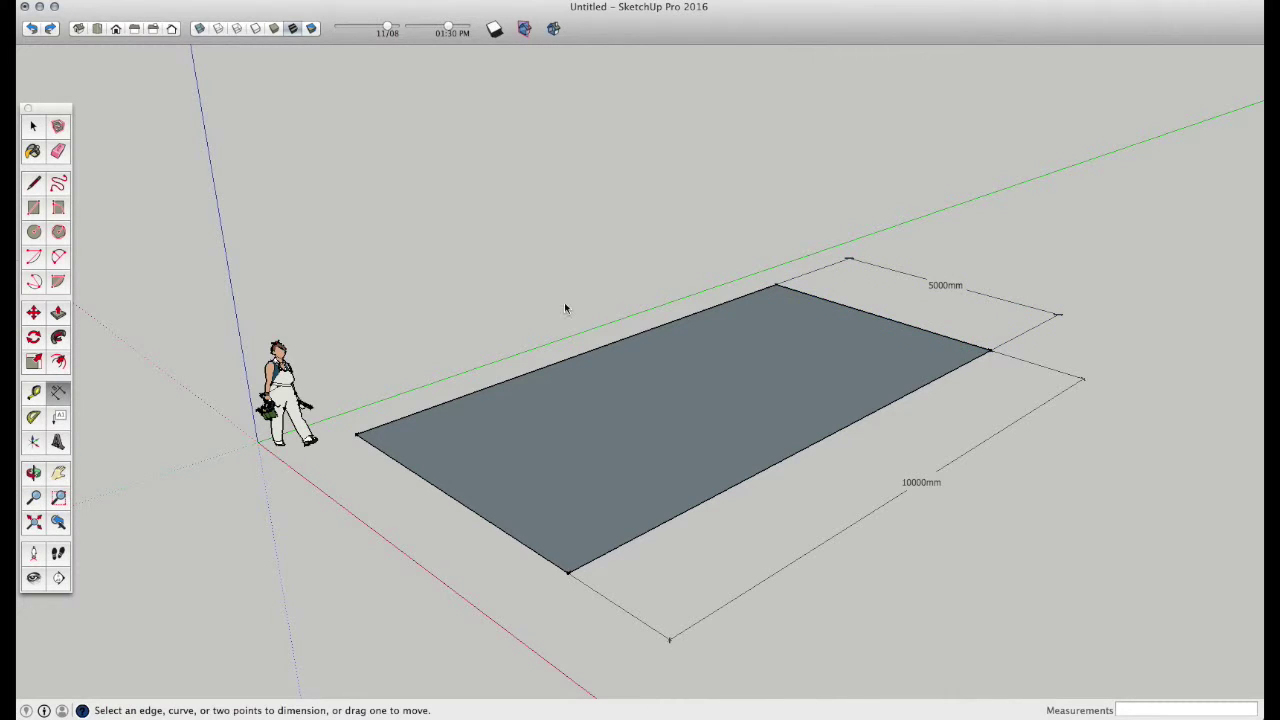
pyautogui.click(556, 364)
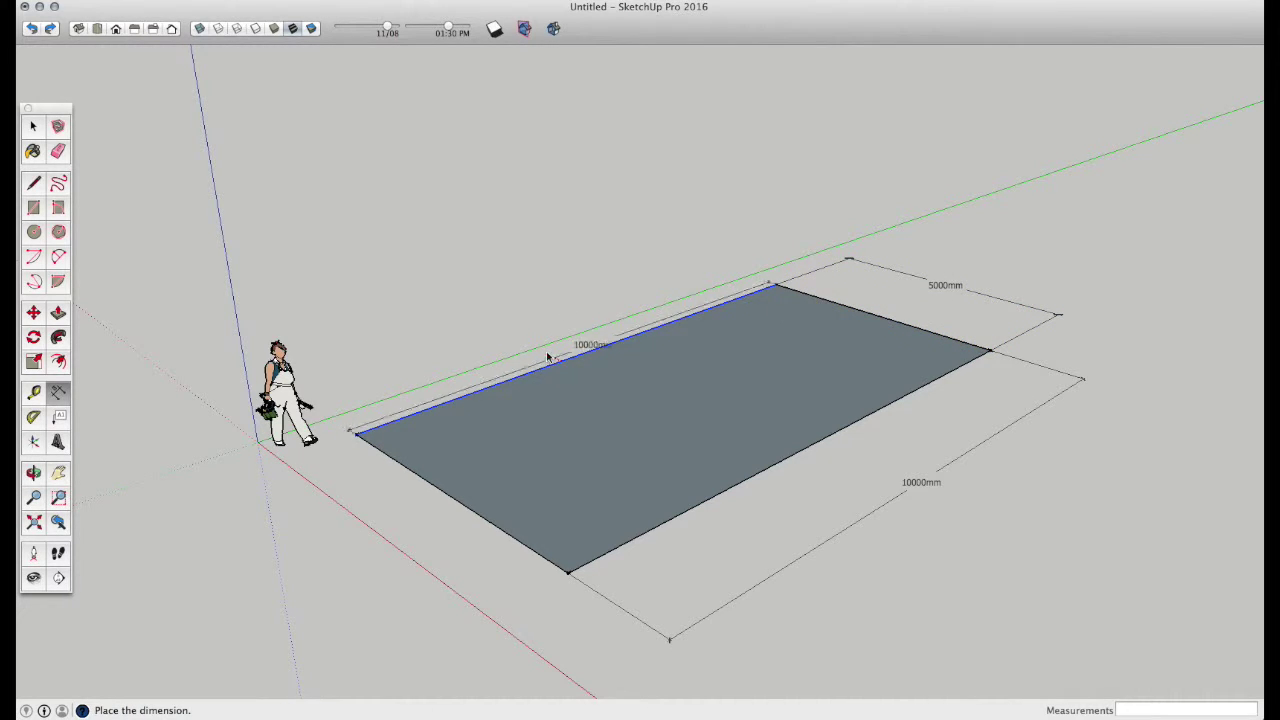
pyautogui.click(491, 331)
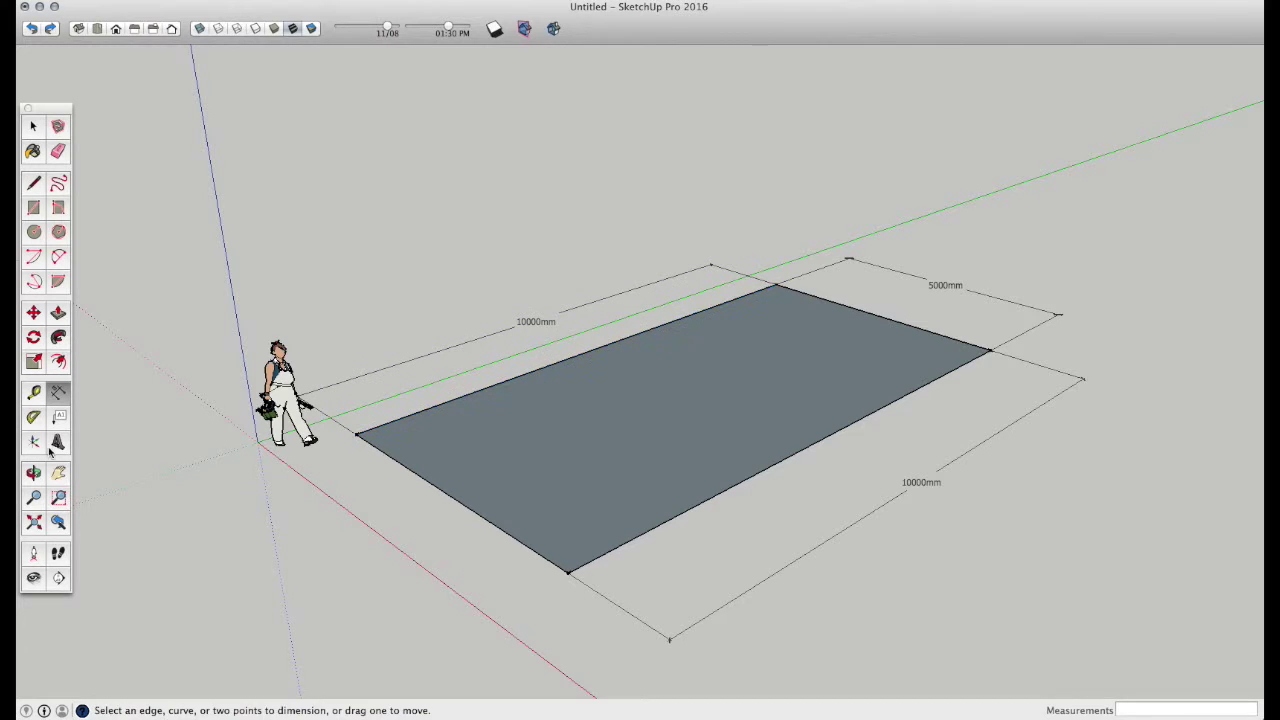
# - Orbit and zoom to a flatter view of the dimensioned rectangle, then return to Select
pyautogui.click(33, 472)
pyautogui.moveTo(480, 491)
pyautogui.mouseDown()
pyautogui.moveTo(331, 514)
pyautogui.moveTo(132, 502)
pyautogui.moveTo(611, 543)
pyautogui.moveTo(642, 458)
pyautogui.moveTo(523, 513)
pyautogui.mouseUp()
pyautogui.scroll(-2, 520, 514)
pyautogui.scroll(-3, 518, 514)
pyautogui.scroll(4, 520, 514)
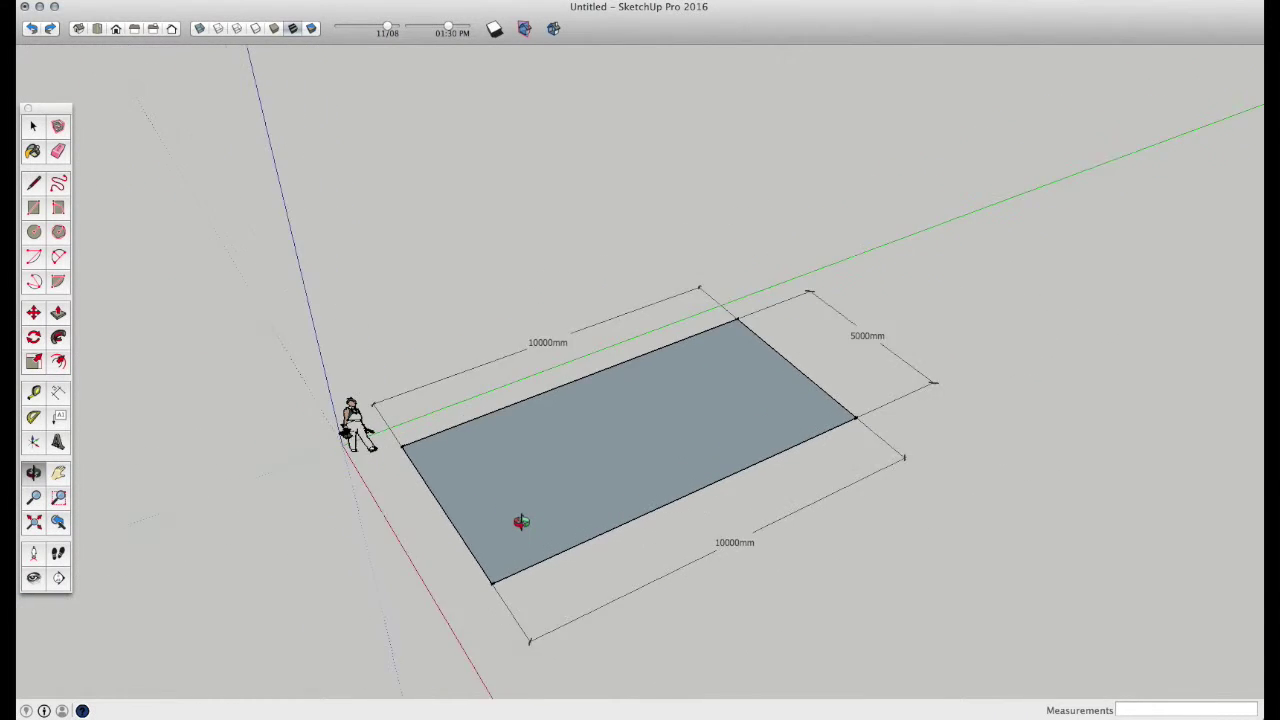
pyautogui.scroll(2, 528, 512)
pyautogui.moveTo(530, 512); pyautogui.dragTo(489, 449)
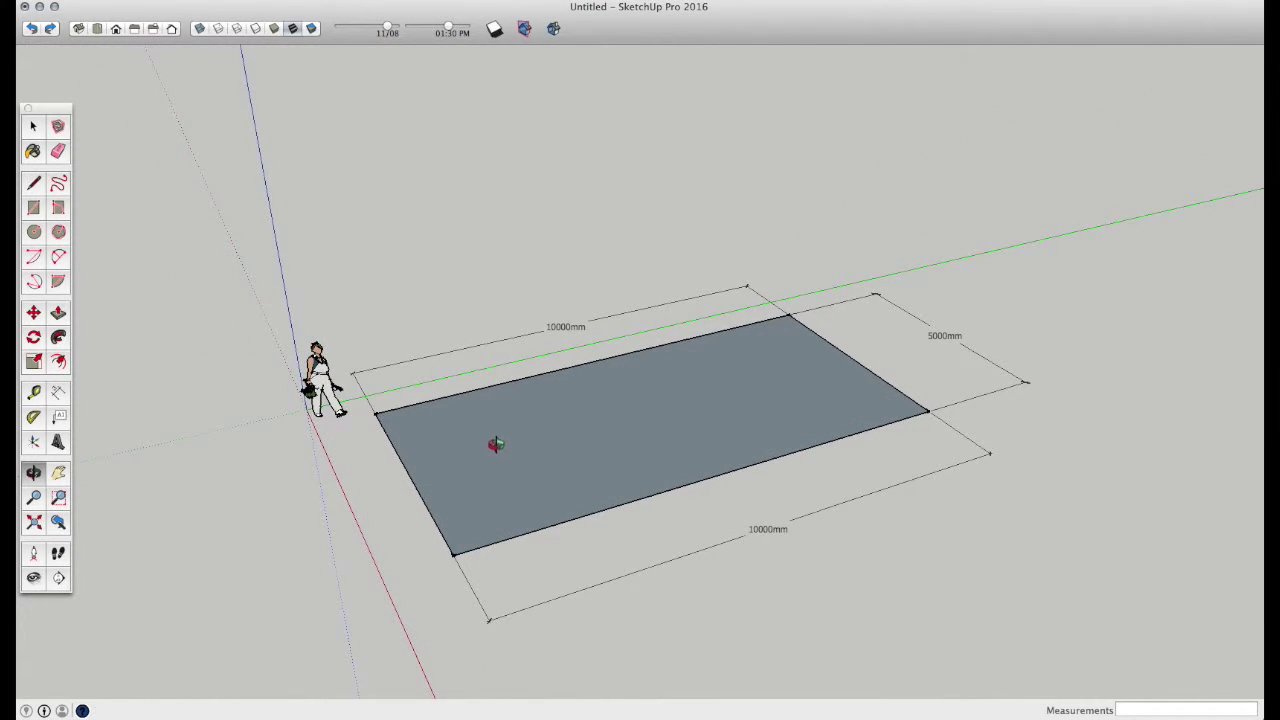
pyautogui.press('space')
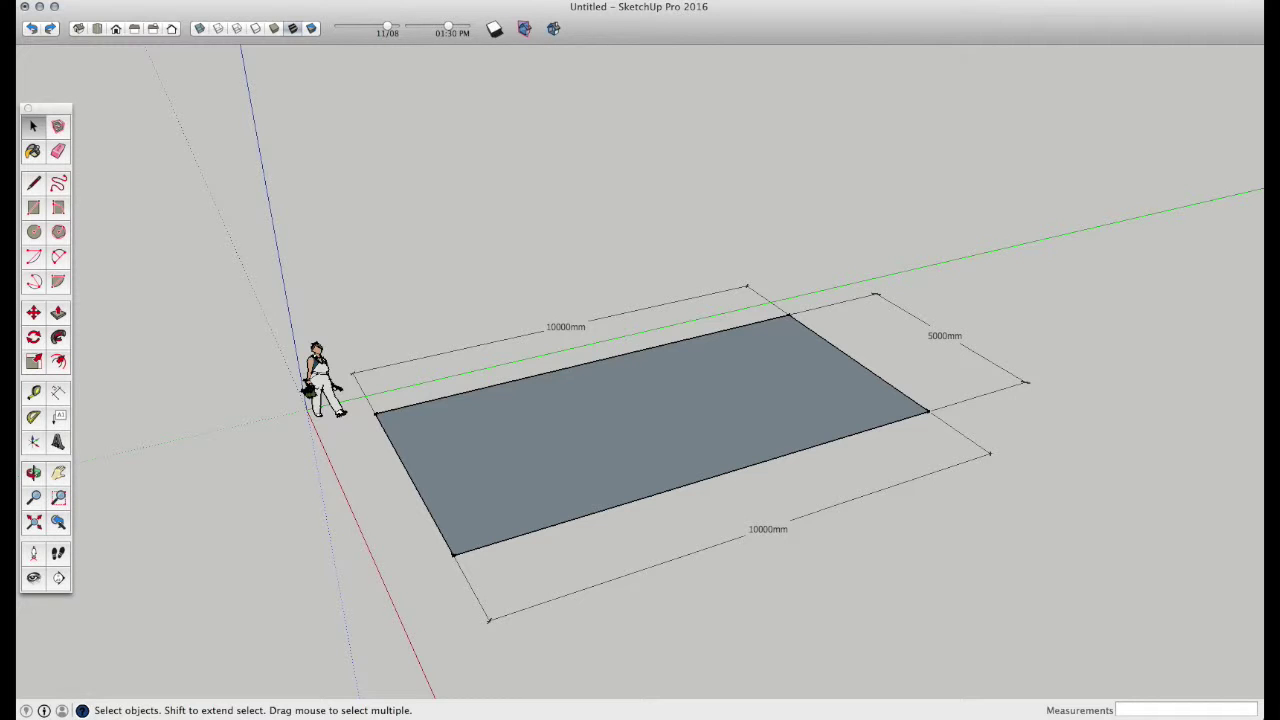
pyautogui.click(370, 0)
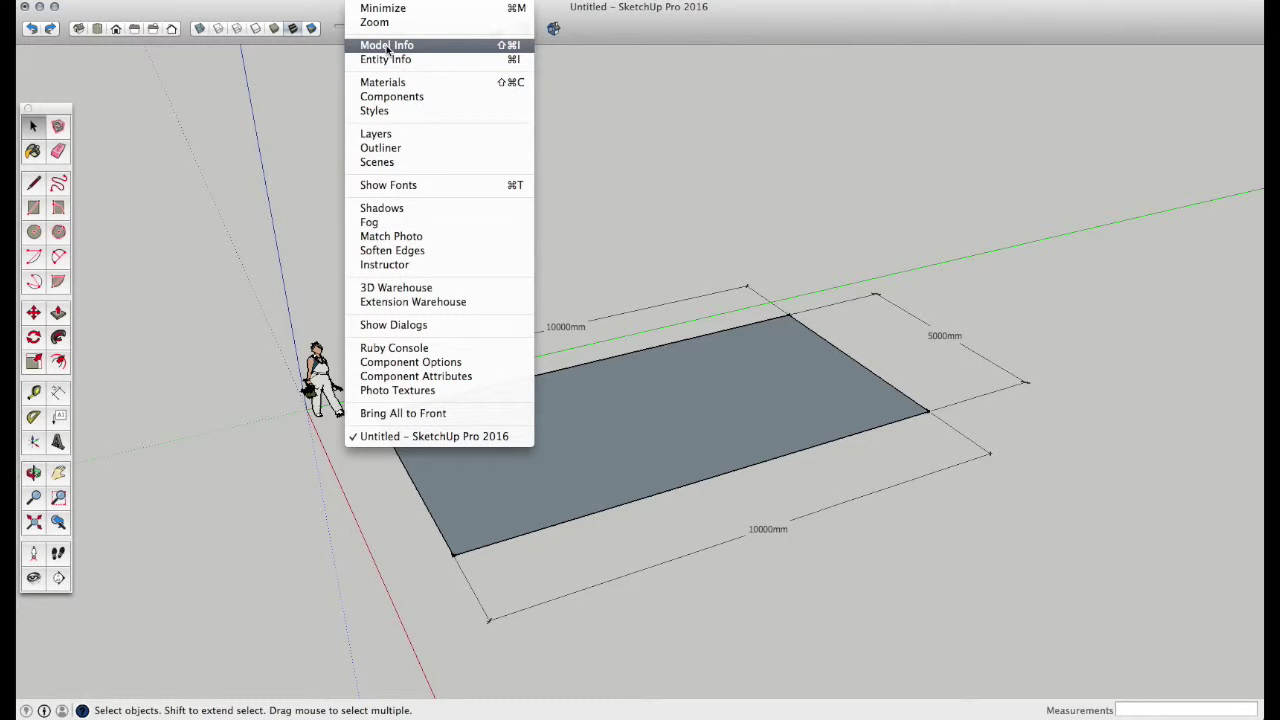
# - Show Model Info's Dimensions page beside the model and select the top 10000mm dimension
pyautogui.click(388, 46)
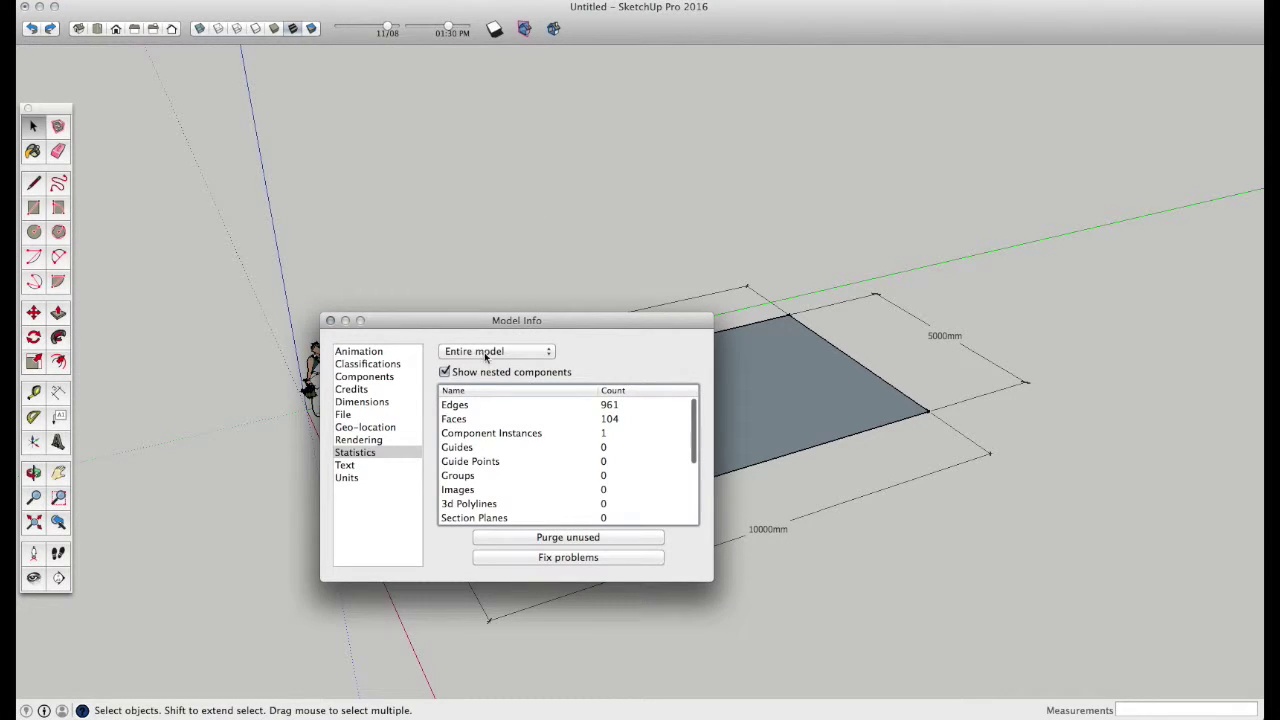
pyautogui.moveTo(483, 317); pyautogui.dragTo(255, 63)
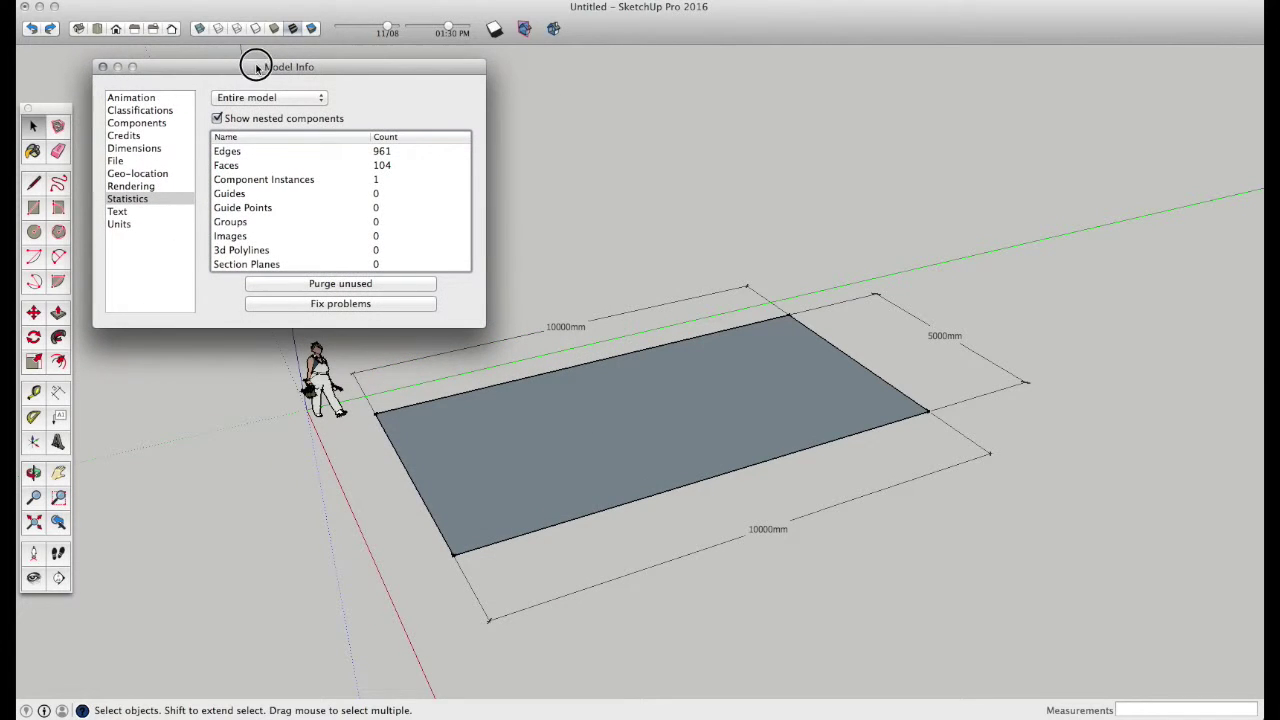
pyautogui.click(142, 151)
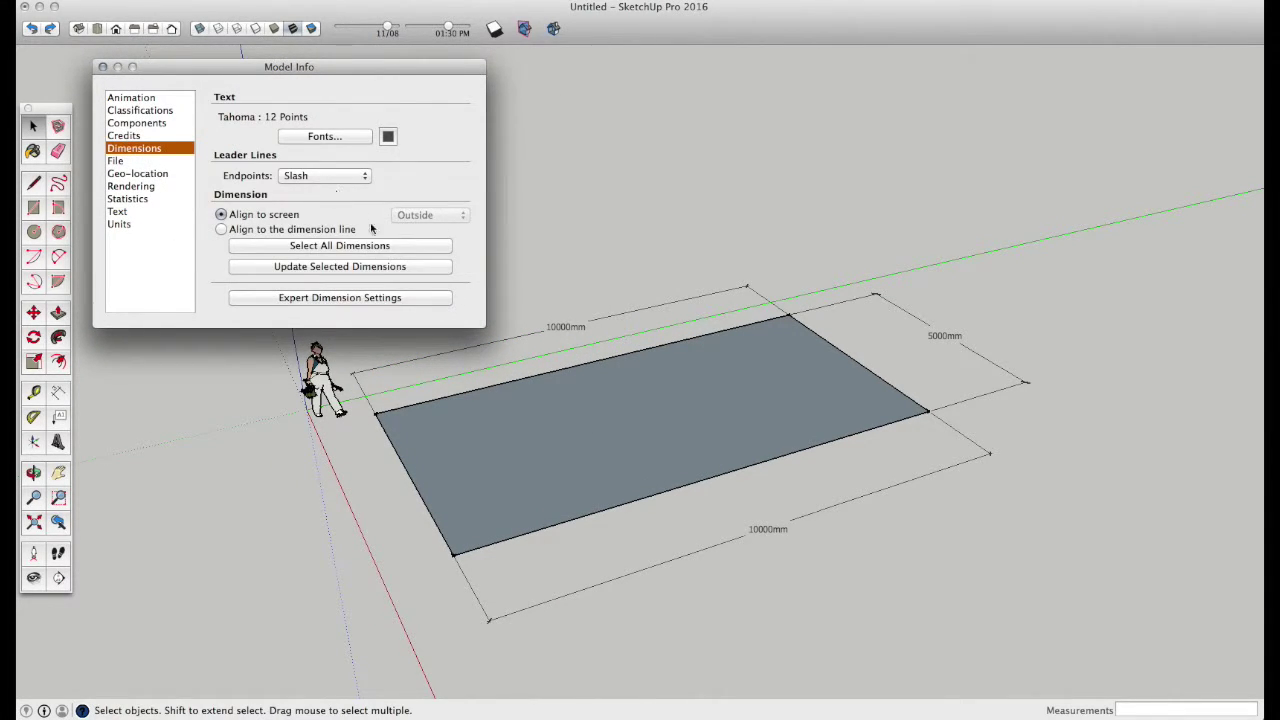
pyautogui.click(535, 341)
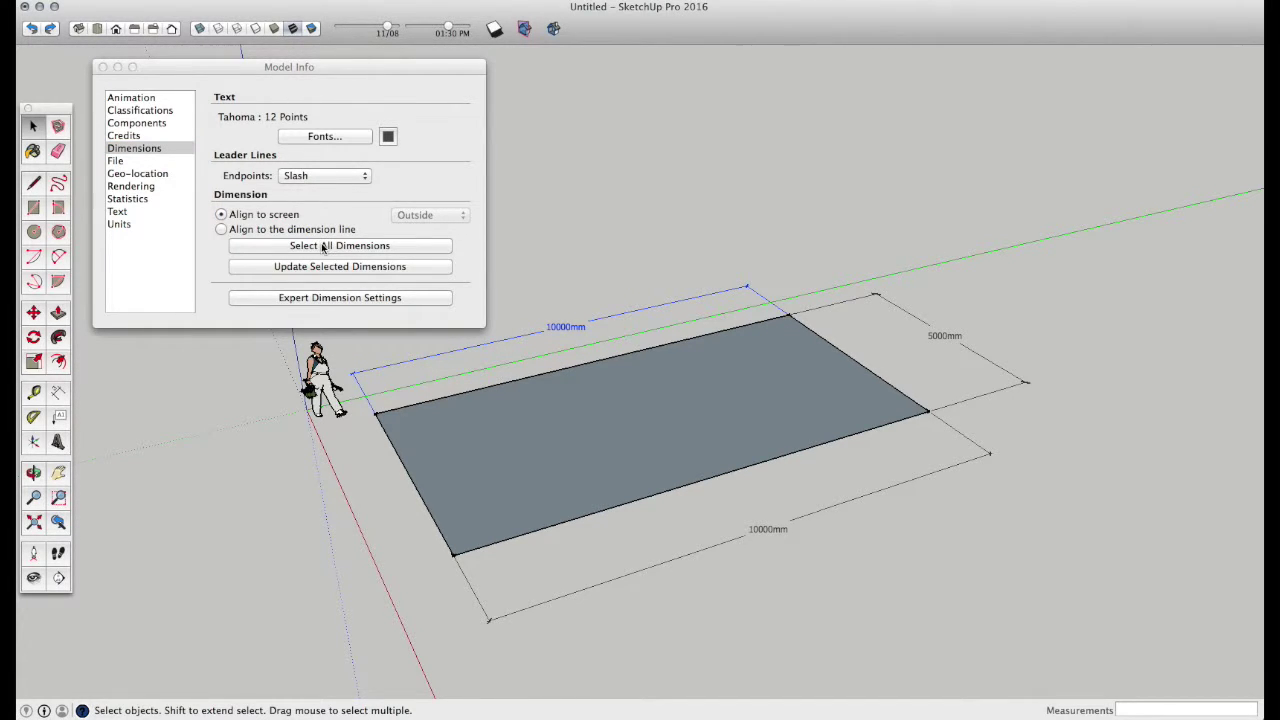
# - Set the dimension font to Big Caslon 14 pt and update the selected 10000mm dimension
pyautogui.click(325, 137)
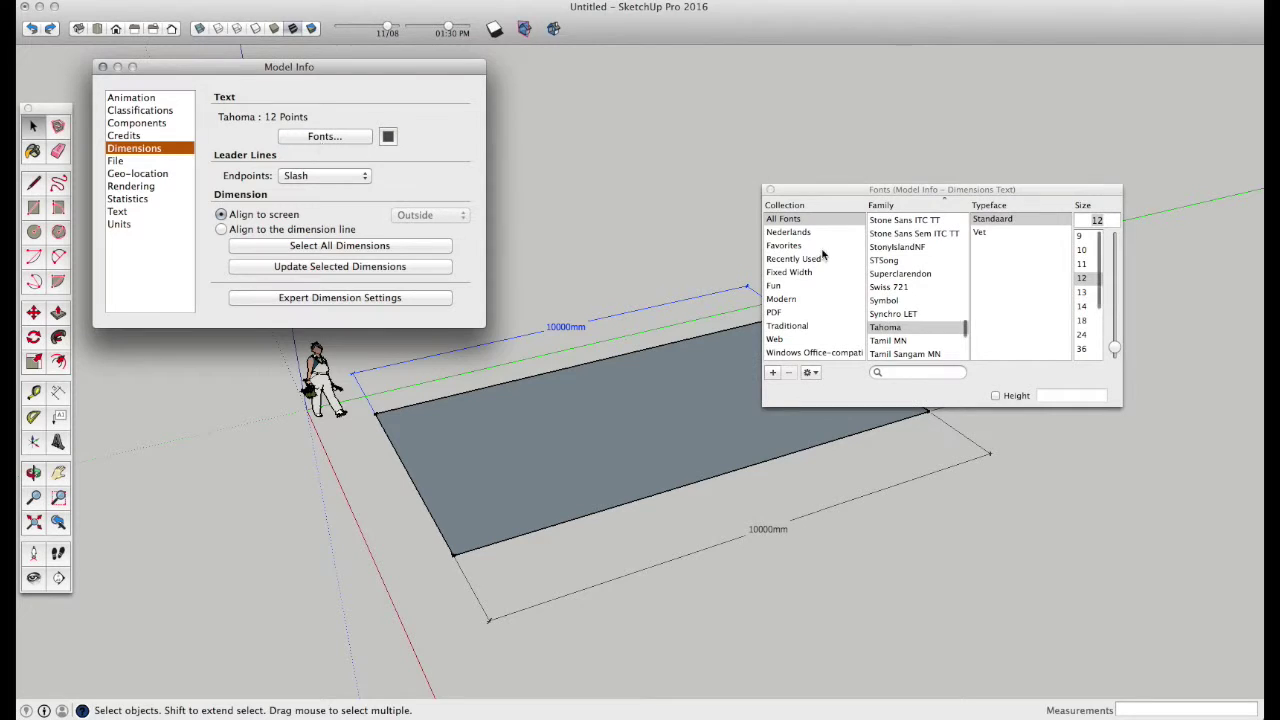
pyautogui.click(900, 340)
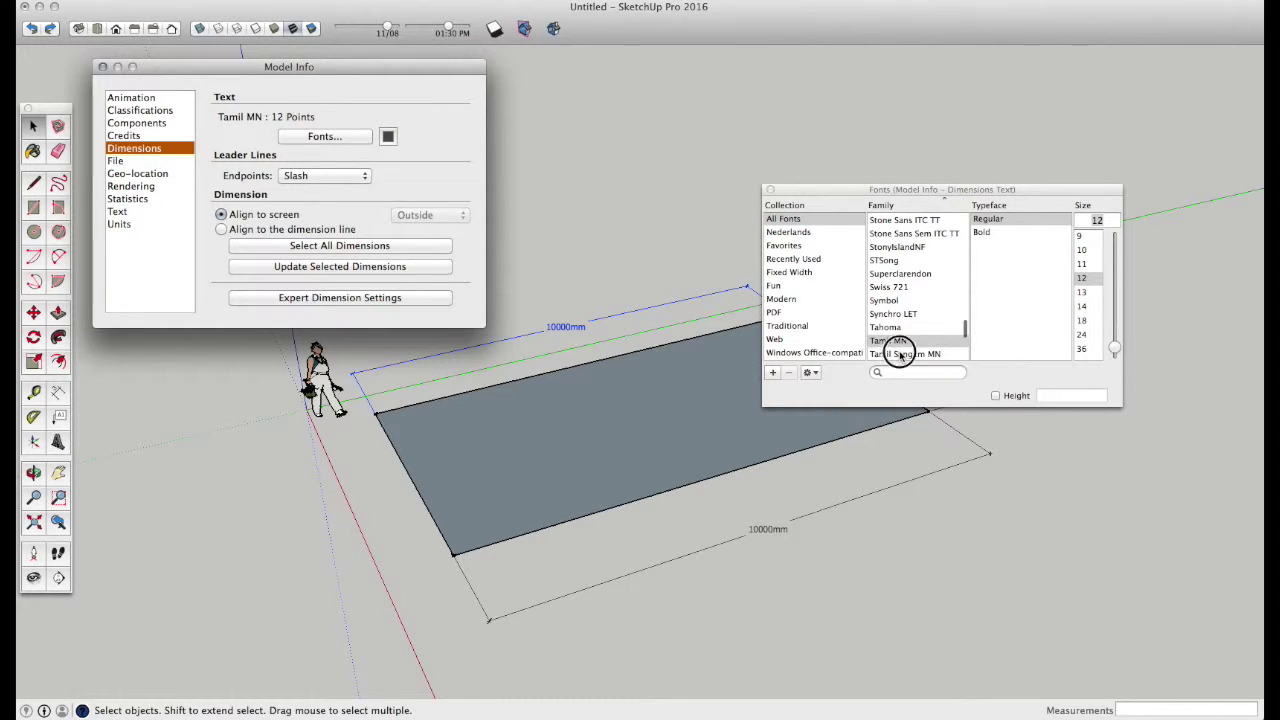
pyautogui.click(901, 353)
pyautogui.scroll(-3, 900, 345)
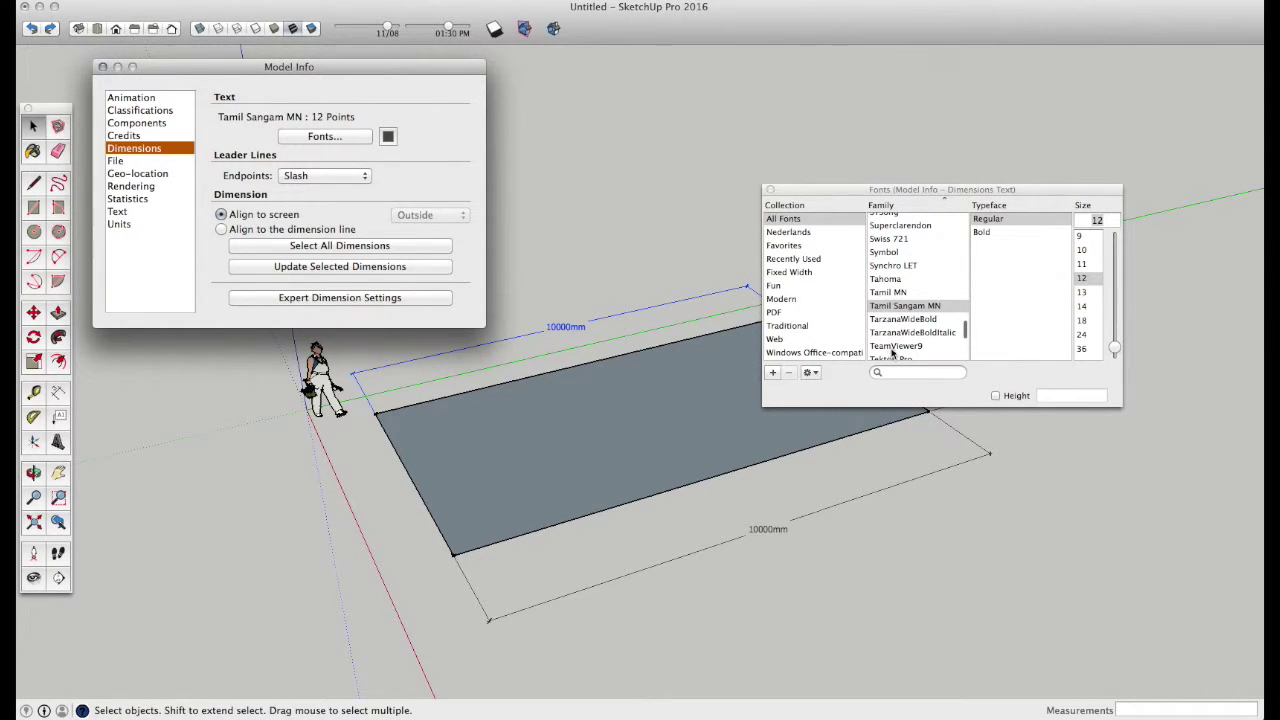
pyautogui.click(789, 326)
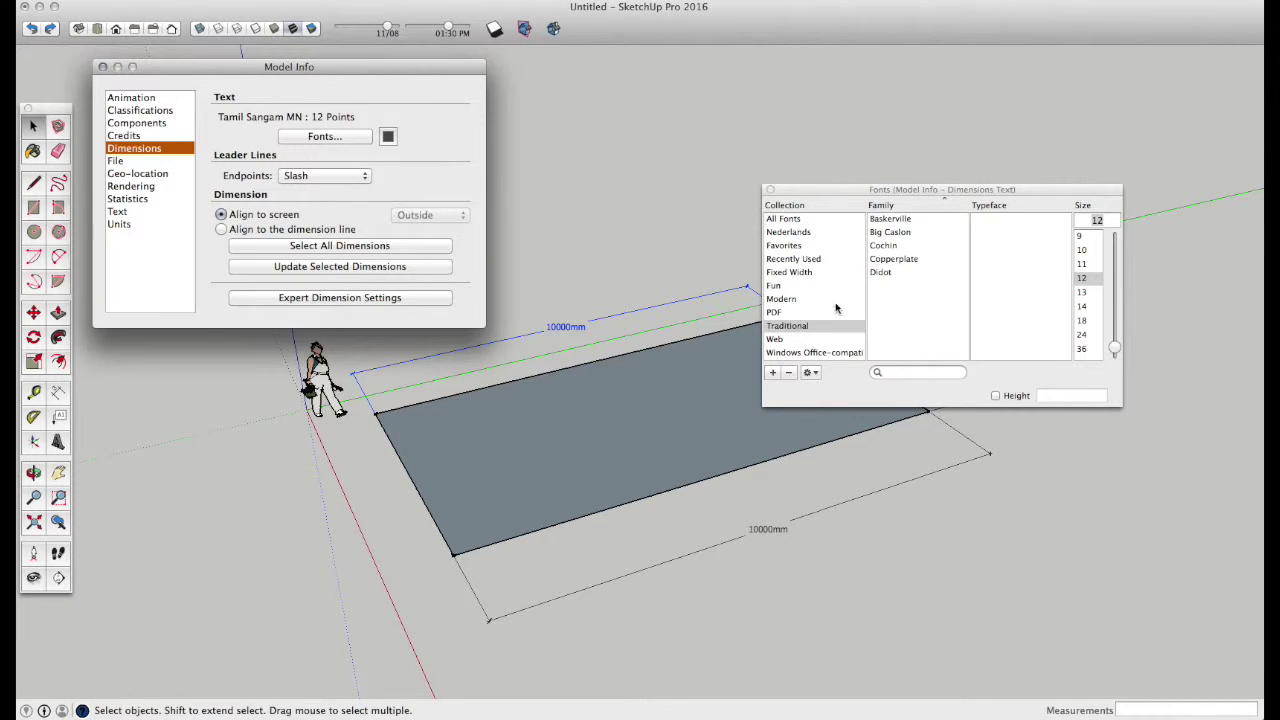
pyautogui.click(895, 222)
pyautogui.click(890, 232)
pyautogui.click(1081, 306)
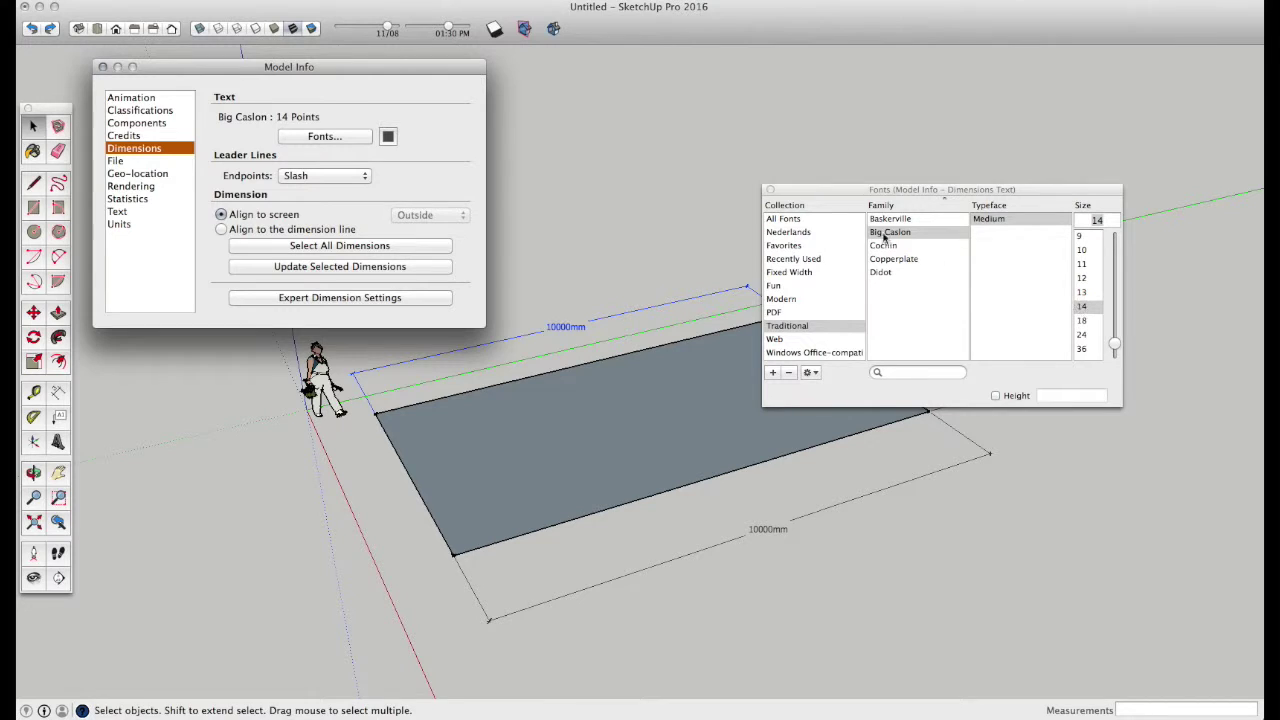
pyautogui.click(770, 189)
pyautogui.click(369, 269)
pyautogui.scroll(2, 563, 335)
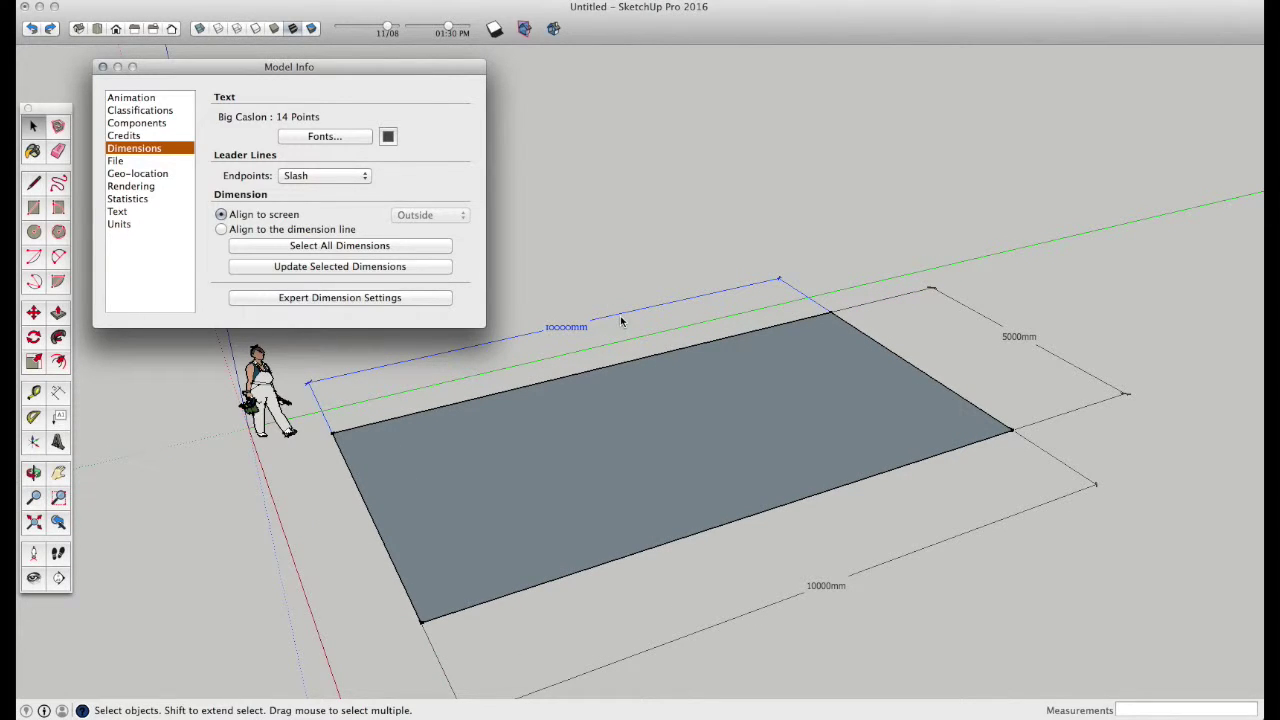
# - Apply Dot endpoints to the selected dimension, then switch the endpoints to Closed
pyautogui.click(323, 176)
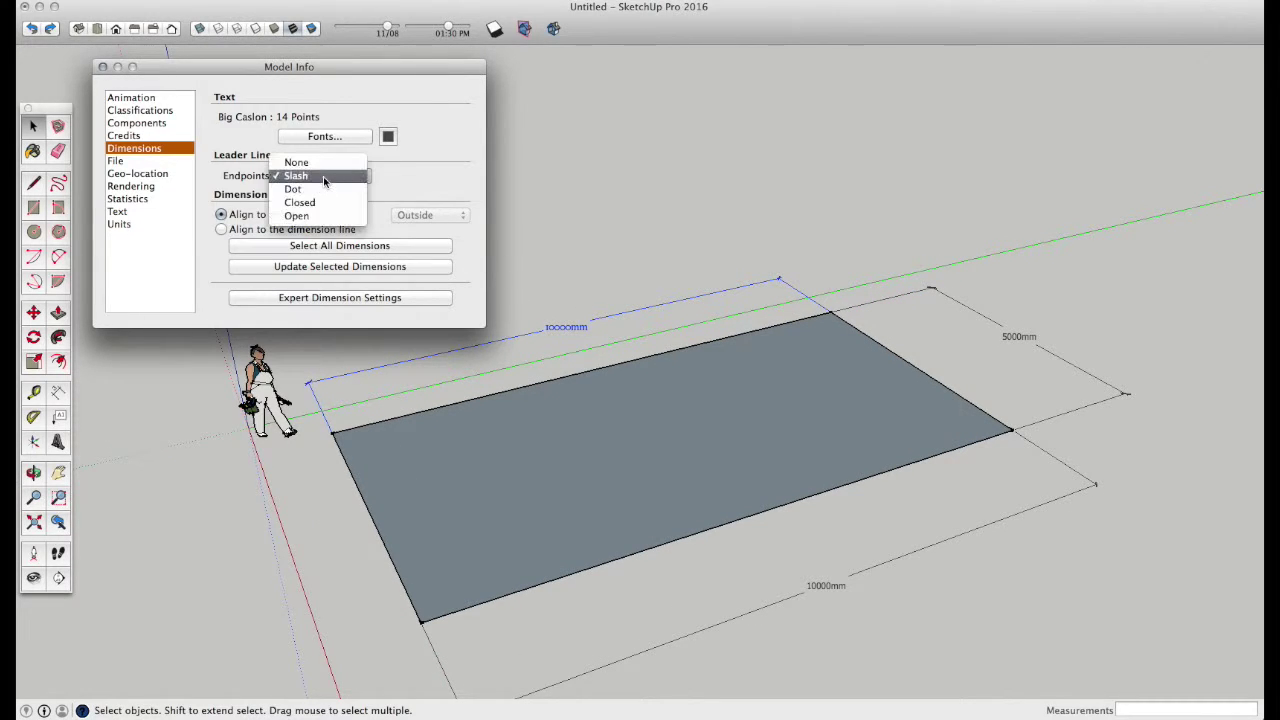
pyautogui.click(323, 189)
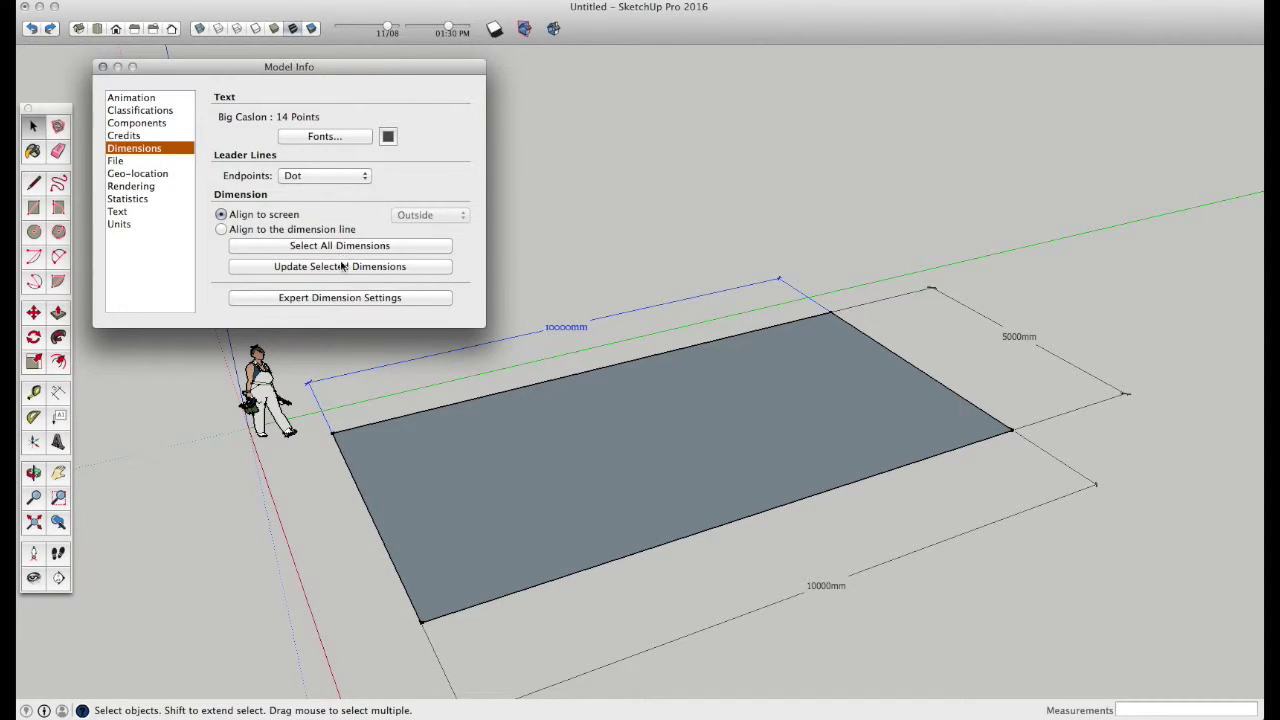
pyautogui.click(341, 267)
pyautogui.click(328, 175)
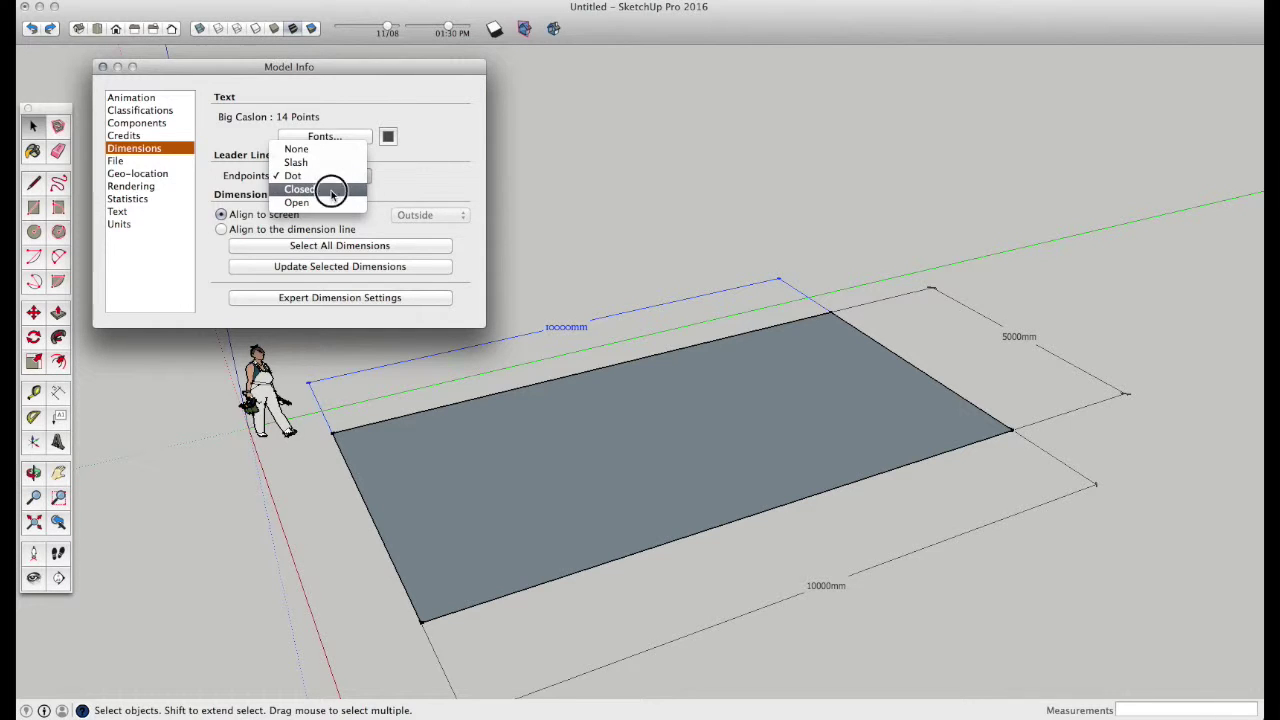
pyautogui.click(310, 189)
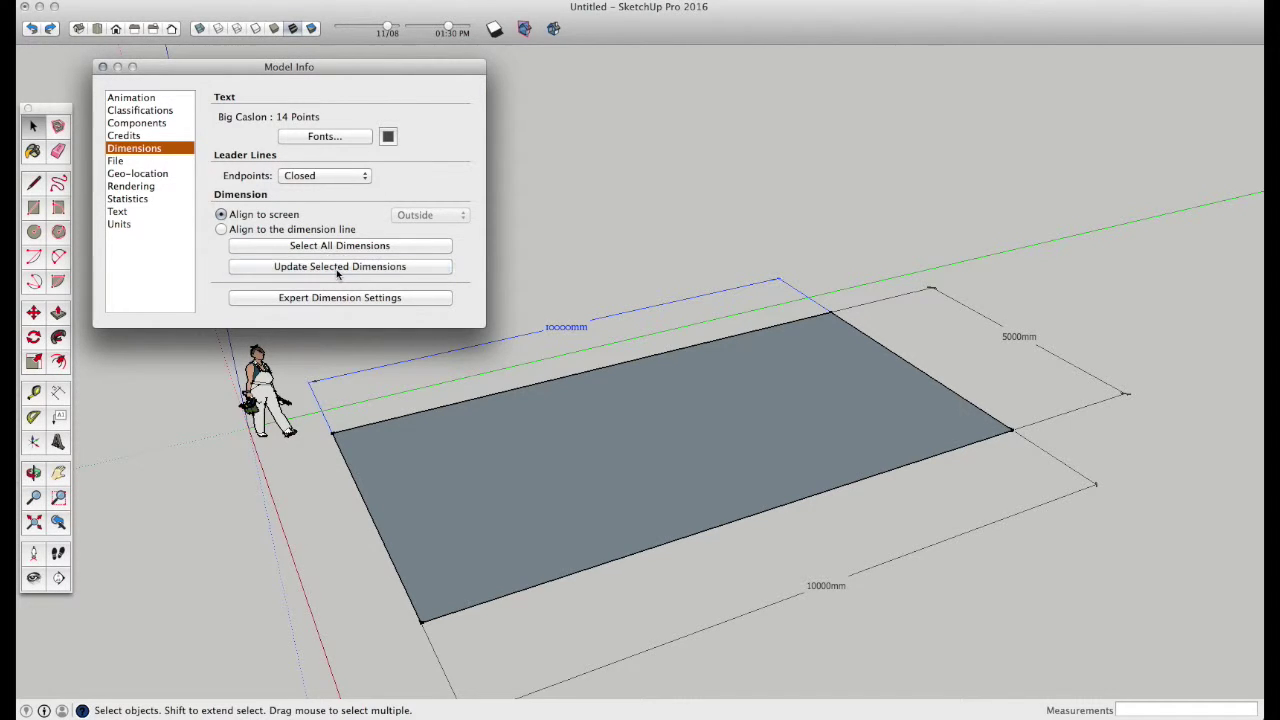
pyautogui.moveTo(760, 370); pyautogui.dragTo(703, 551, button='middle')
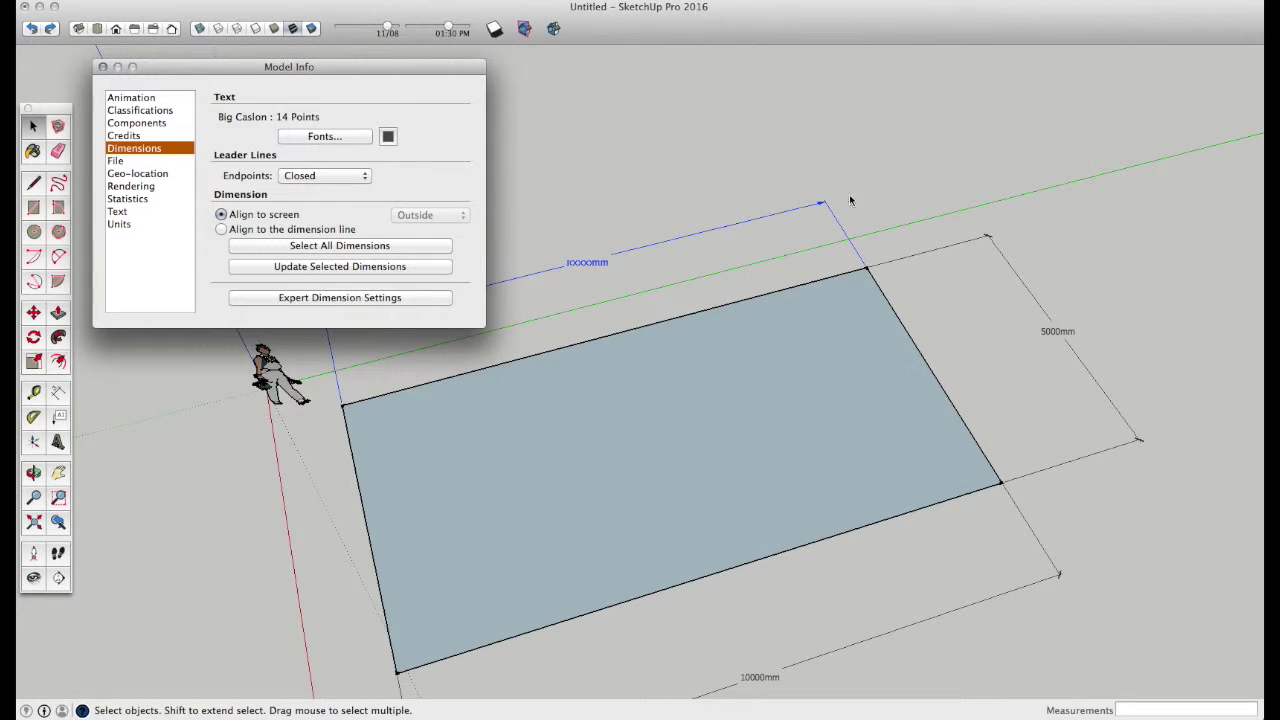
# - Cycle endpoints through Open and None, settle on Slash, and align text to the dimension line
pyautogui.click(293, 174)
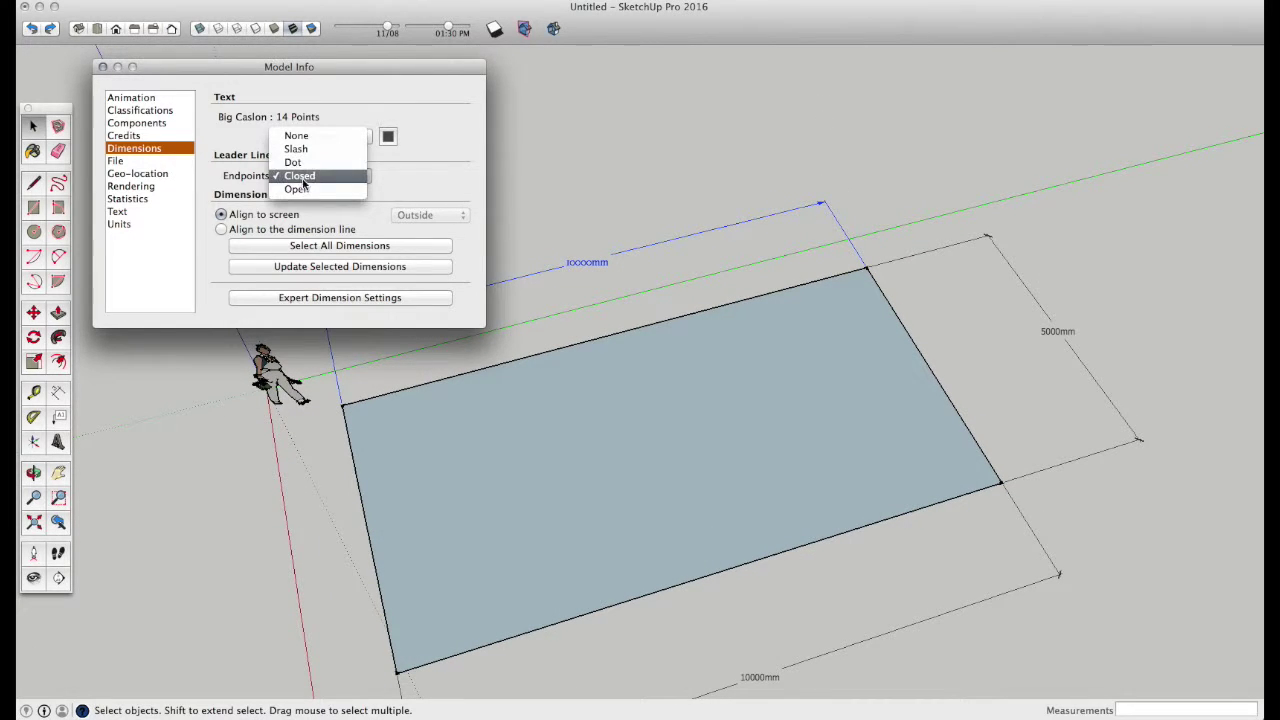
pyautogui.click(300, 189)
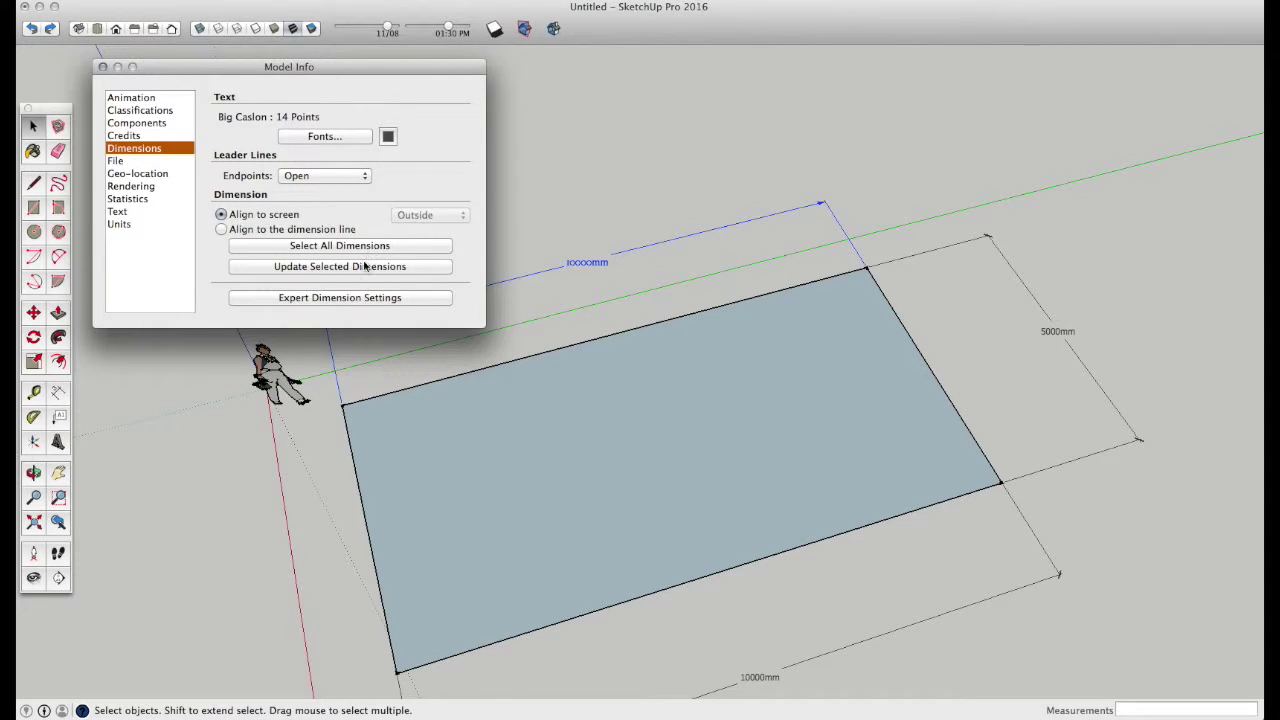
pyautogui.click(335, 177)
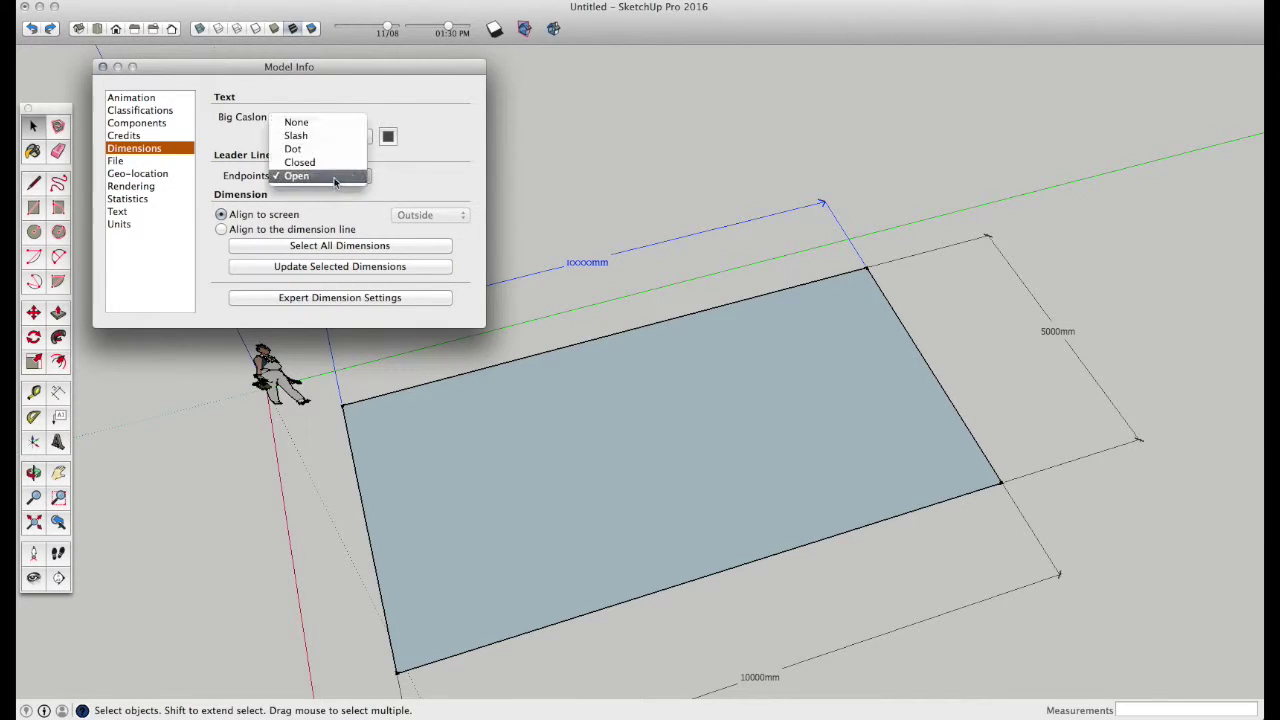
pyautogui.click(335, 122)
pyautogui.click(342, 268)
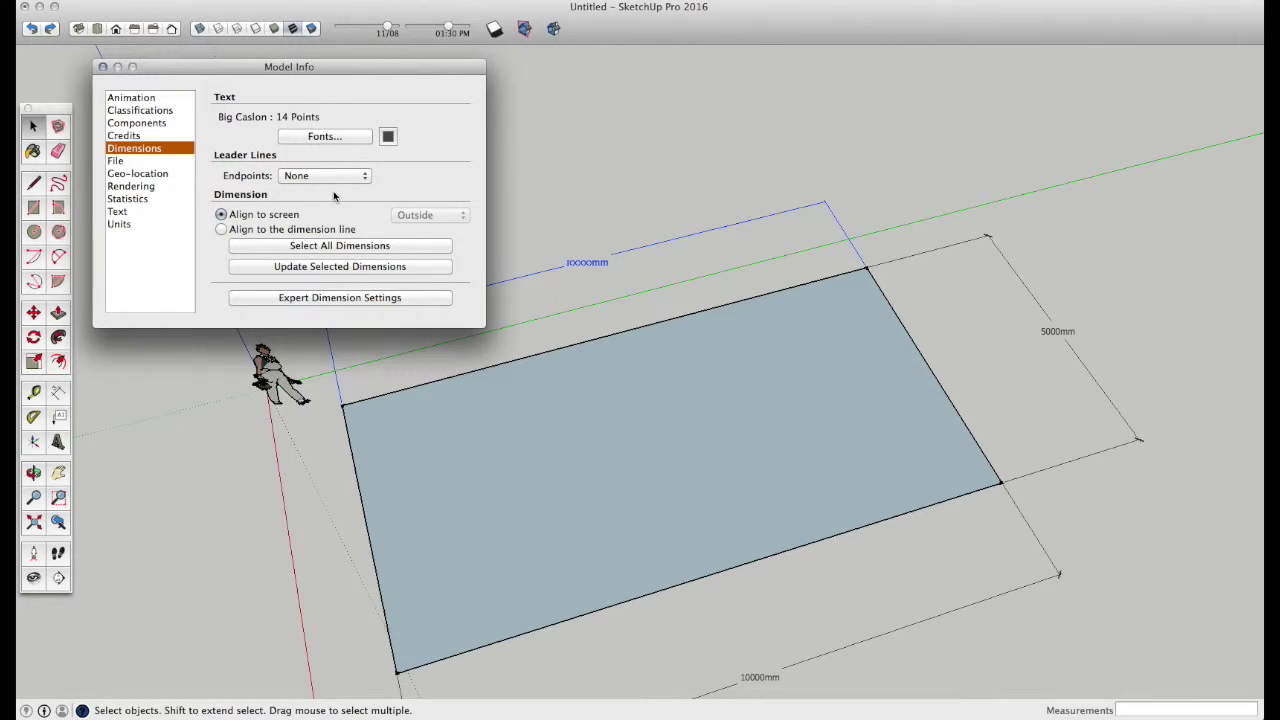
pyautogui.click(333, 176)
pyautogui.click(334, 190)
pyautogui.click(334, 268)
pyautogui.moveTo(878, 405)
pyautogui.mouseDown(button='middle')
pyautogui.moveTo(849, 434)
pyautogui.moveTo(763, 434)
pyautogui.moveTo(866, 414)
pyautogui.moveTo(839, 393)
pyautogui.mouseUp(button='middle')
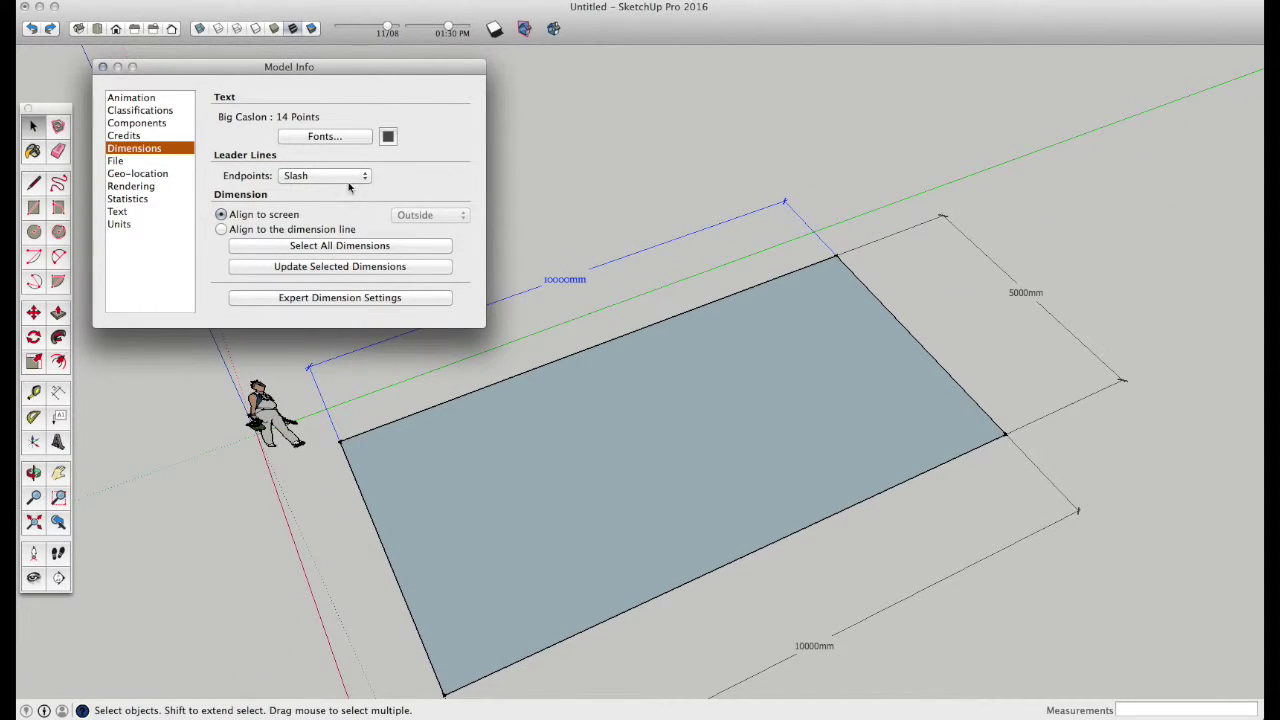
pyautogui.click(308, 230)
# - Keep the dimension text placement at Outside and inspect the text in the model
pyautogui.click(425, 216)
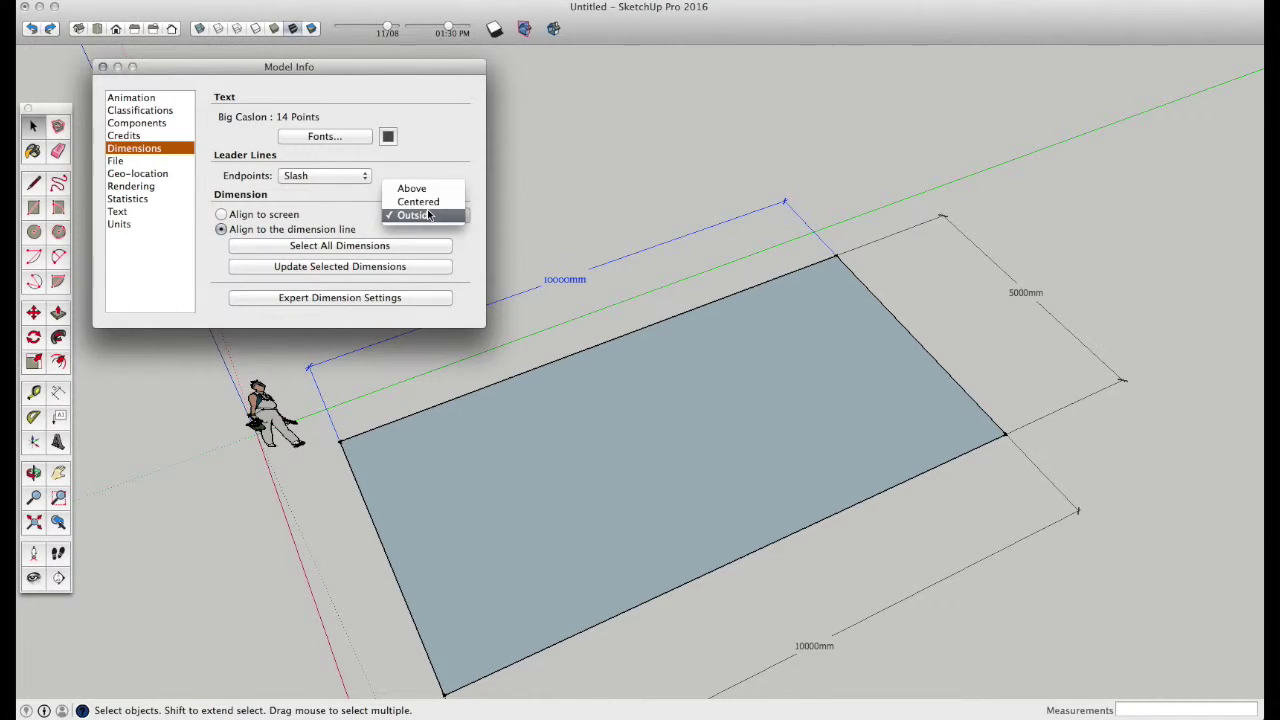
pyautogui.click(428, 215)
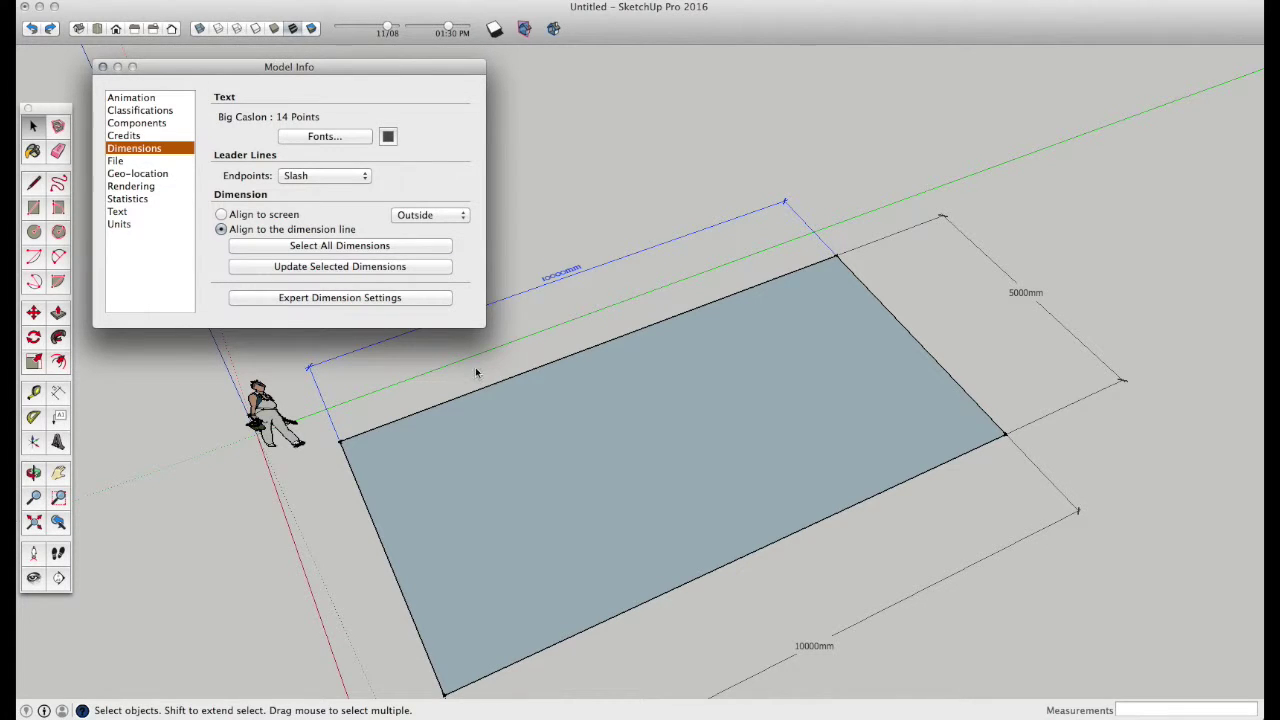
pyautogui.scroll(-2, 718, 472)
pyautogui.scroll(-2, 718, 469)
pyautogui.scroll(-2, 718, 469)
pyautogui.scroll(2, 726, 500)
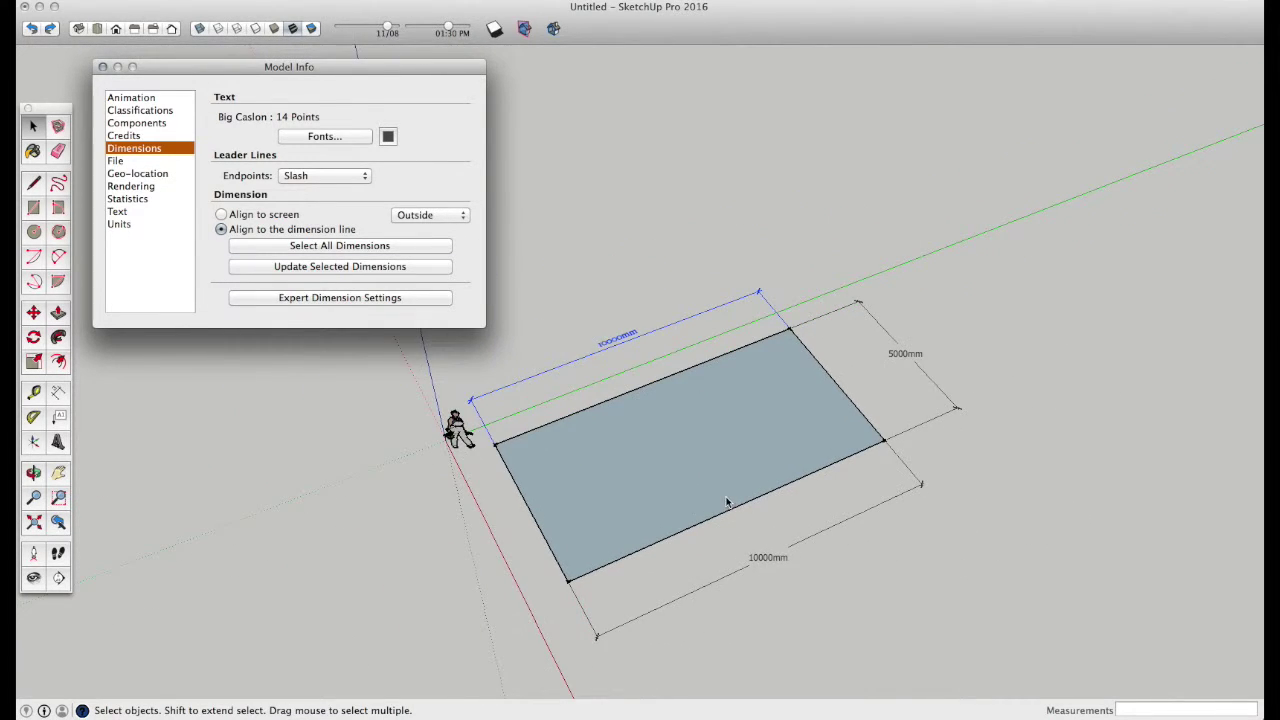
pyautogui.moveTo(726, 463)
pyautogui.mouseDown(button='middle')
pyautogui.moveTo(500, 450)
pyautogui.moveTo(834, 455)
pyautogui.moveTo(800, 440)
pyautogui.mouseUp(button='middle')
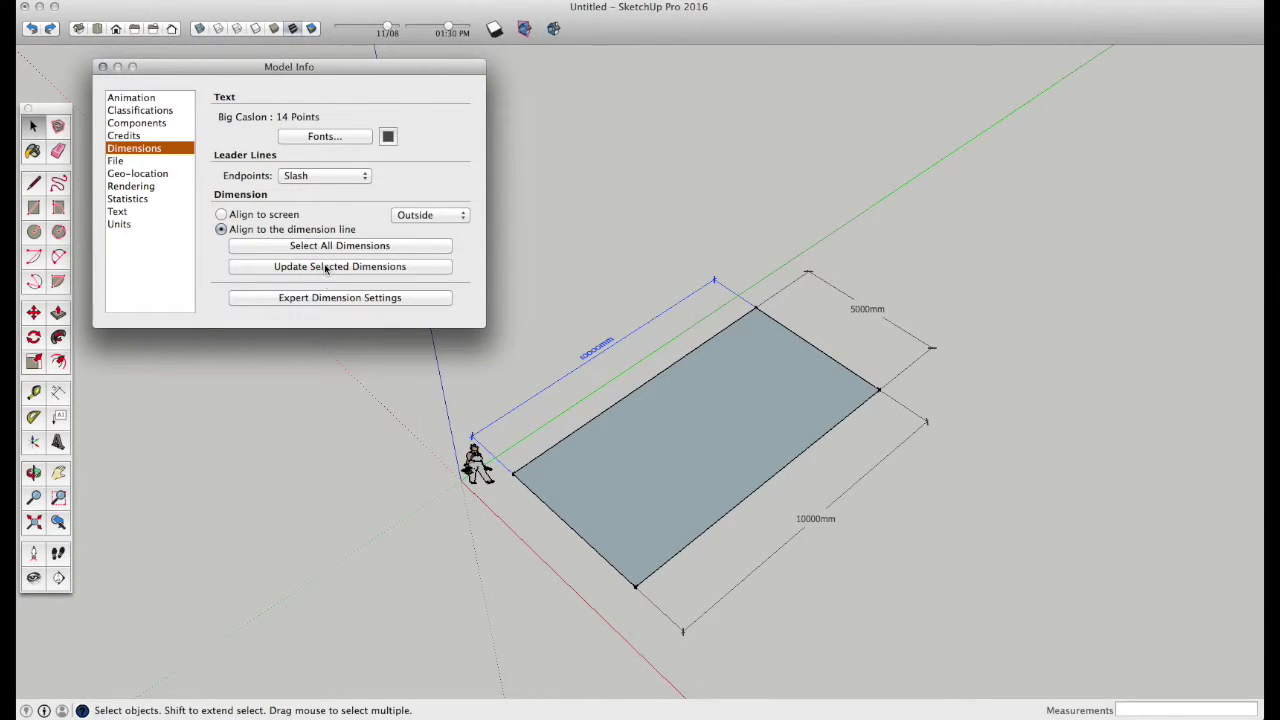
# - Try Centered, then place dimension text Above the line and update the selected dimension
pyautogui.click(421, 215)
pyautogui.press('Return')
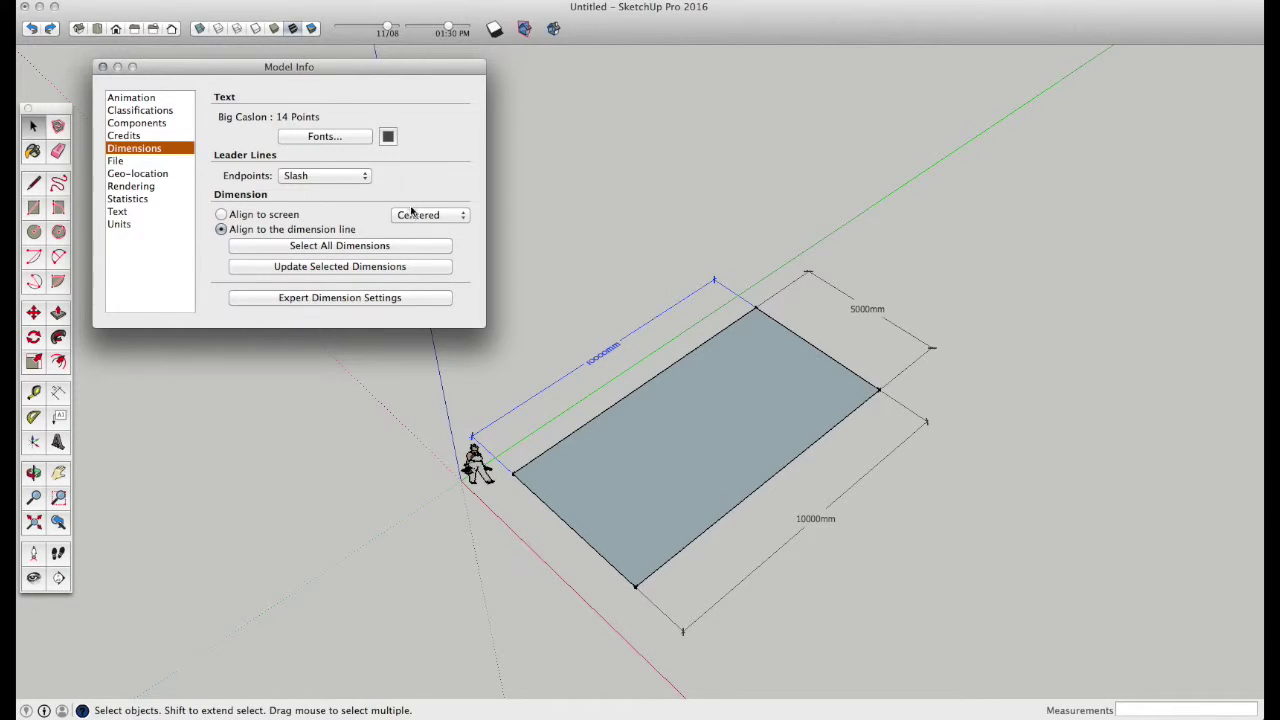
pyautogui.click(411, 213)
pyautogui.click(416, 213)
pyautogui.click(358, 268)
pyautogui.scroll(2, 603, 350)
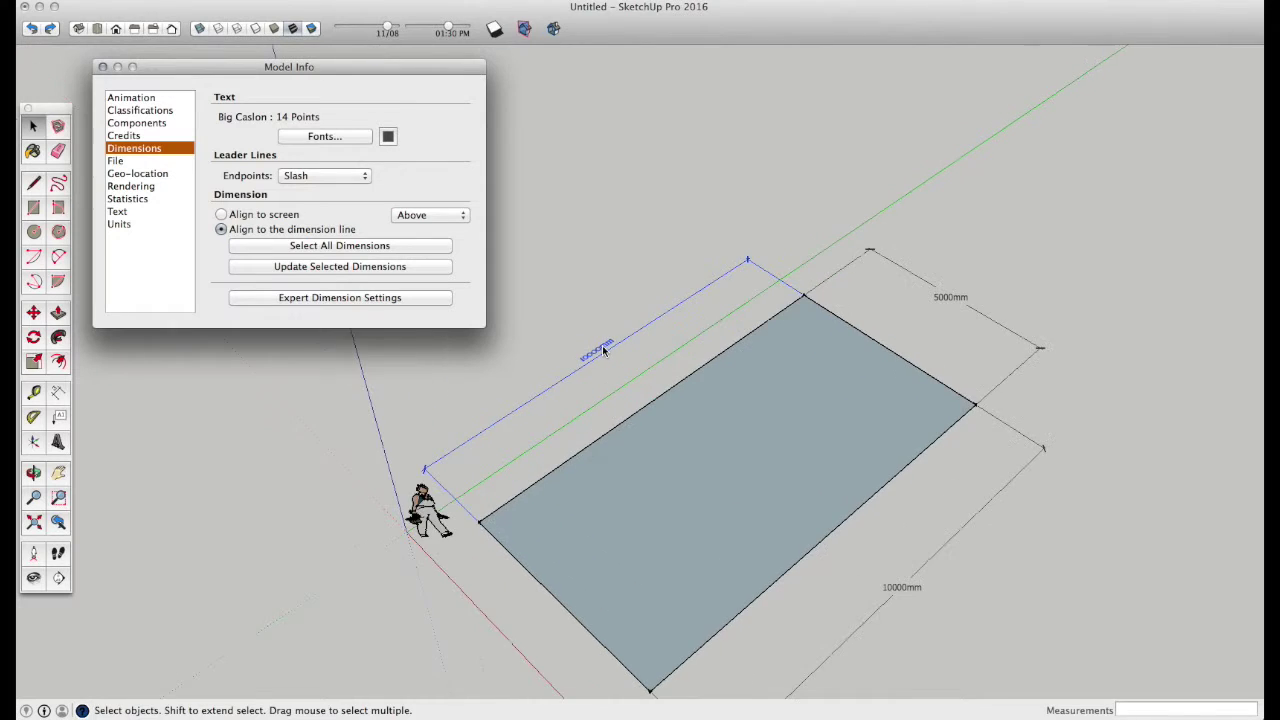
pyautogui.moveTo(603, 350)
pyautogui.mouseDown(button='middle')
pyautogui.moveTo(544, 412)
pyautogui.moveTo(664, 433)
pyautogui.mouseUp(button='middle')
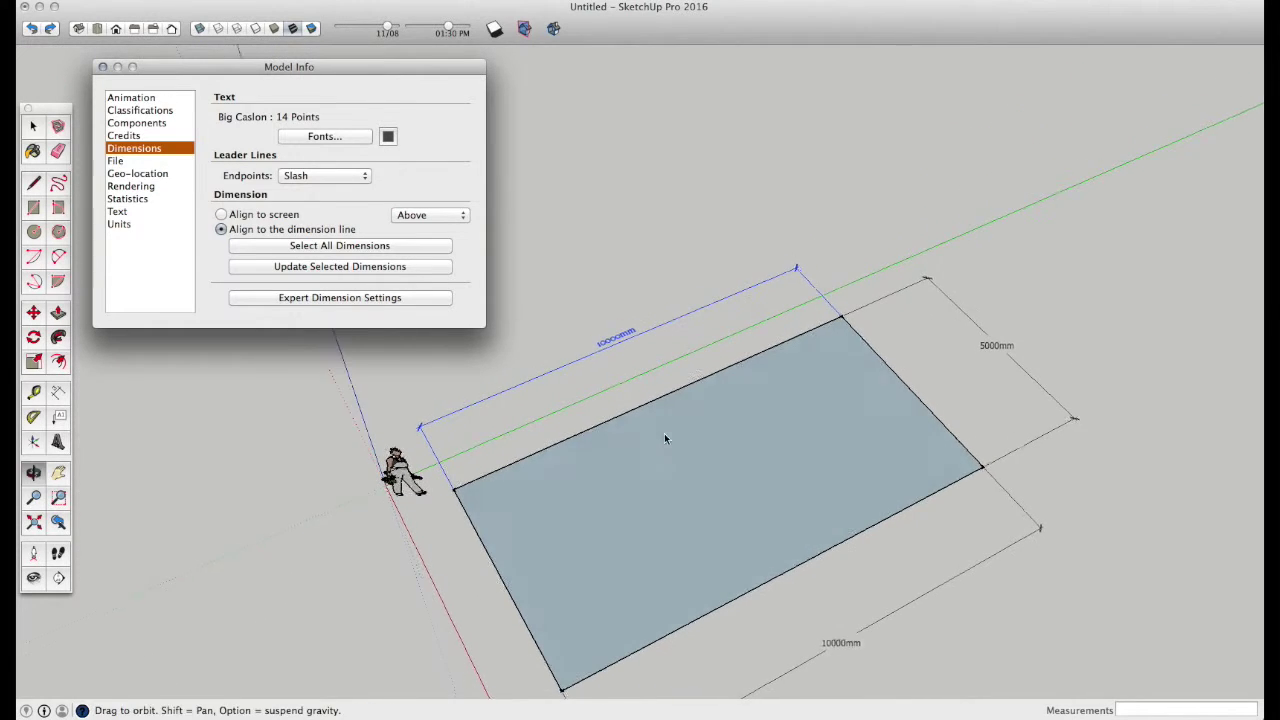
pyautogui.scroll(-2, 660, 500)
pyautogui.scroll(2, 640, 510)
pyautogui.scroll(1, 622, 486)
pyautogui.moveTo(622, 486); pyautogui.dragTo(615, 350, button='middle')
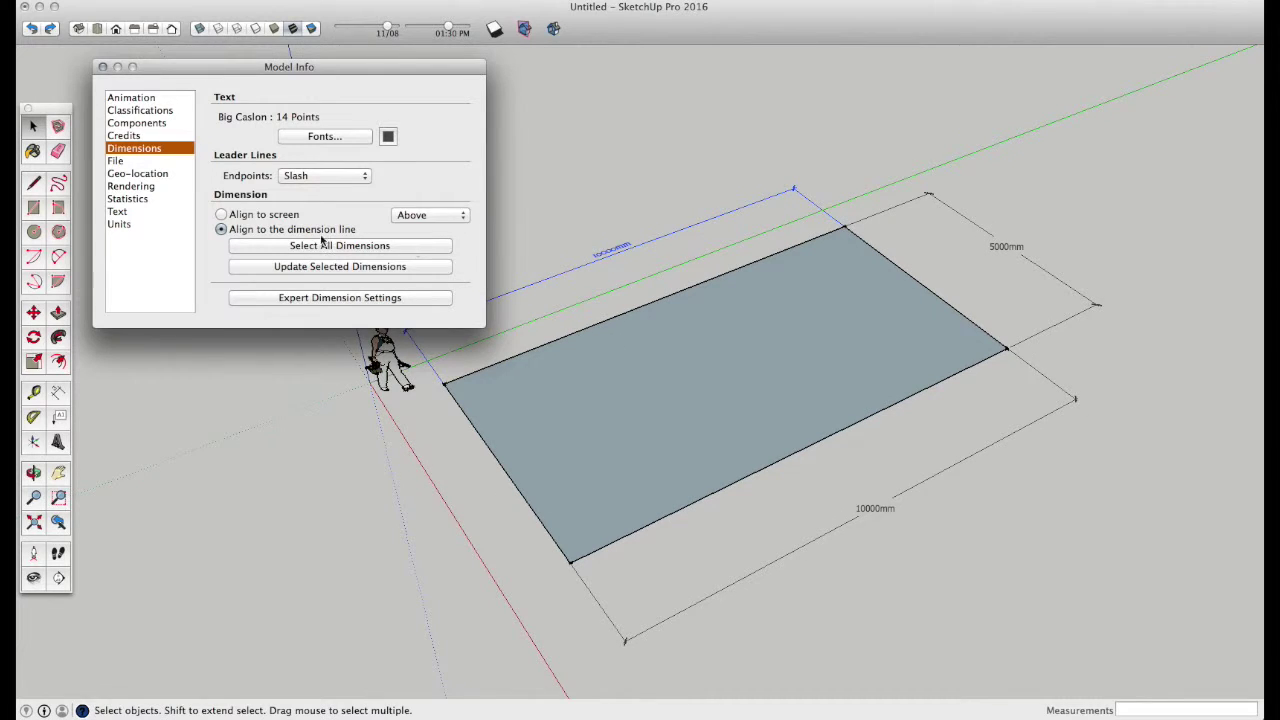
pyautogui.click(366, 304)
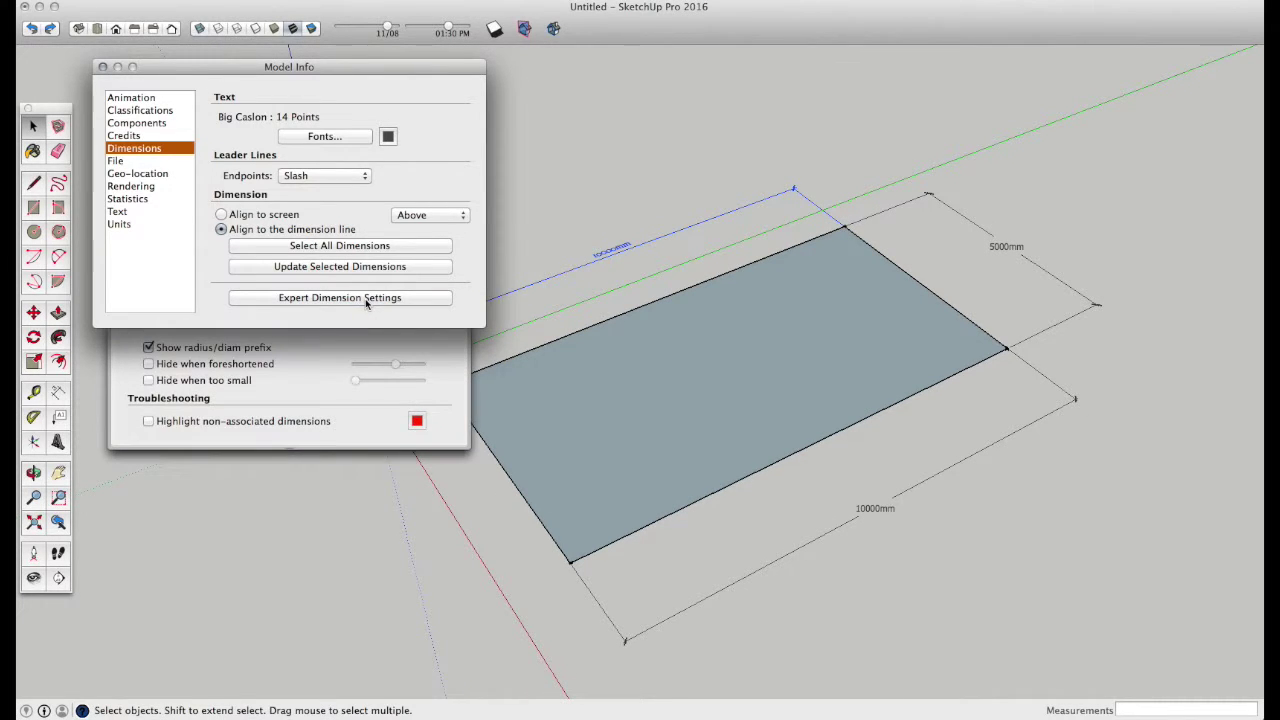
# - Enable Hide when foreshortened, adjust its threshold, and apply it to the selected dimension
pyautogui.click(239, 369)
pyautogui.moveTo(404, 366); pyautogui.dragTo(378, 362)
pyautogui.click(362, 264)
pyautogui.scroll(-3, 730, 368)
pyautogui.scroll(-3, 736, 372)
pyautogui.scroll(-2, 735, 372)
pyautogui.scroll(-2, 735, 372)
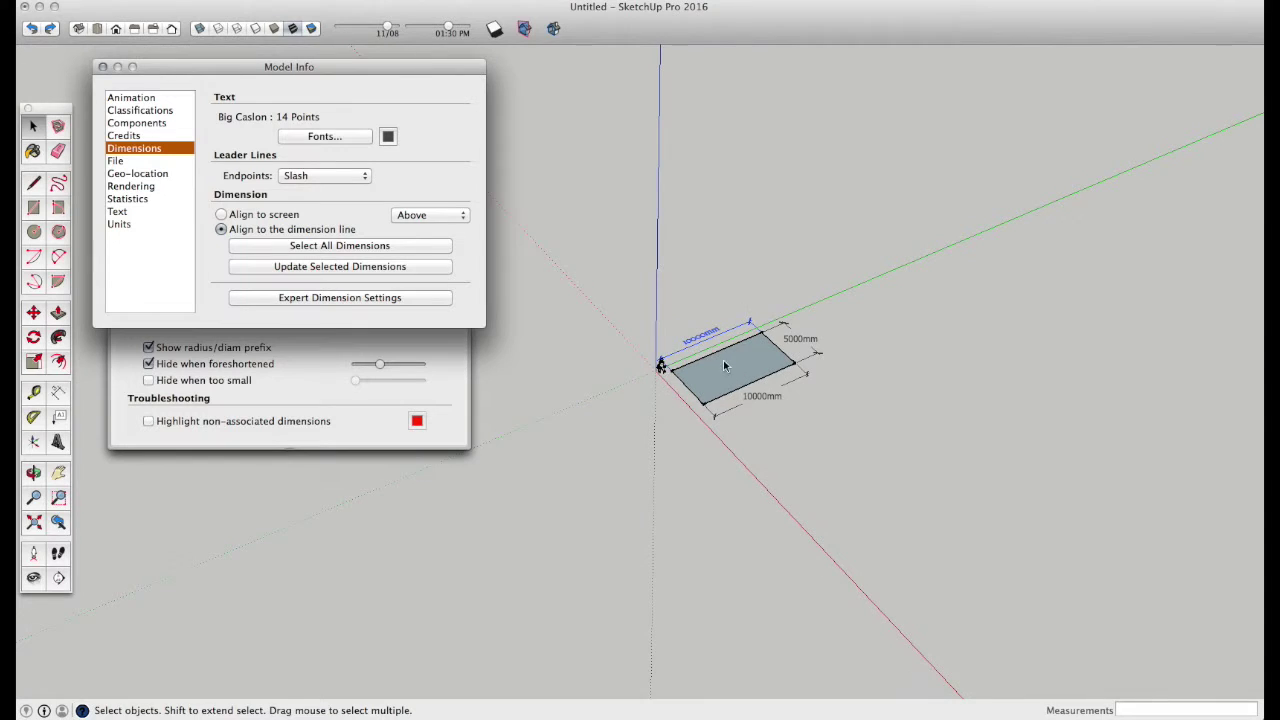
pyautogui.scroll(1, 694, 325)
pyautogui.scroll(2, 692, 335)
pyautogui.scroll(2, 700, 350)
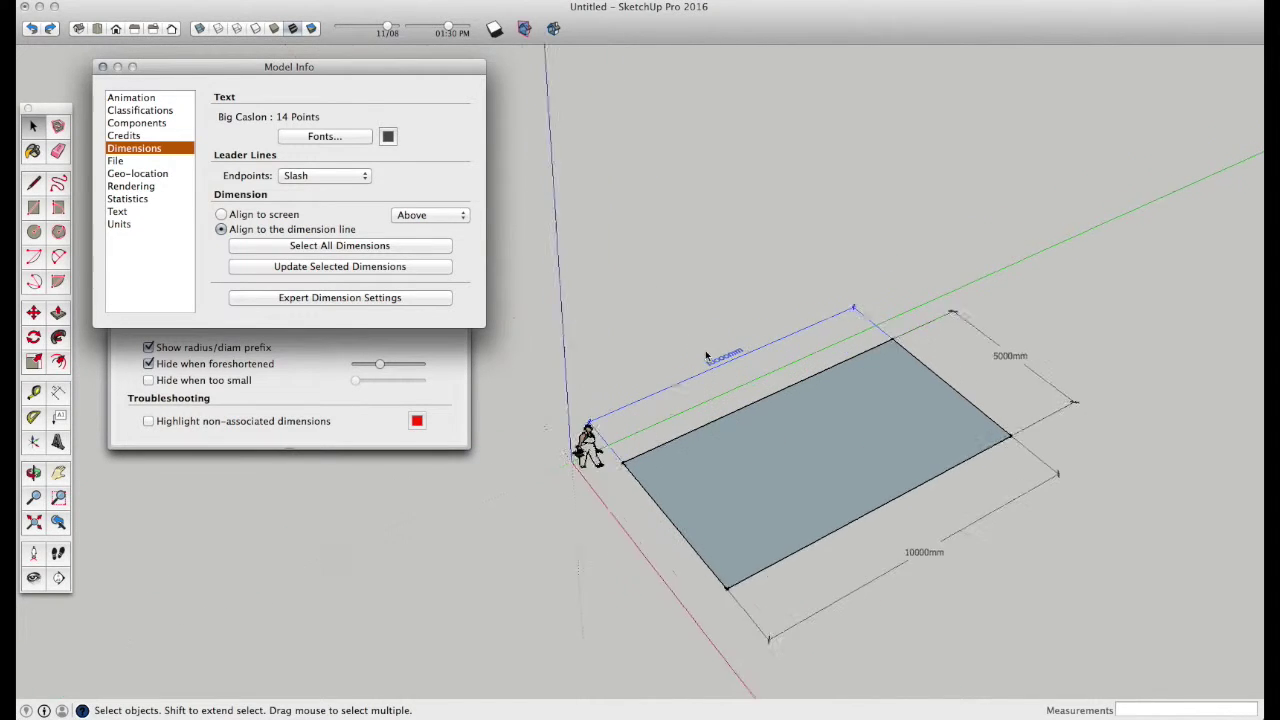
pyautogui.scroll(2, 710, 365)
pyautogui.scroll(2, 715, 365)
pyautogui.scroll(2, 735, 355)
pyautogui.scroll(1, 749, 350)
pyautogui.scroll(1, 750, 355)
pyautogui.scroll(-2, 751, 357)
# - Enable Hide when too small, adjust its size threshold, apply it, and zoom to test
pyautogui.click(201, 384)
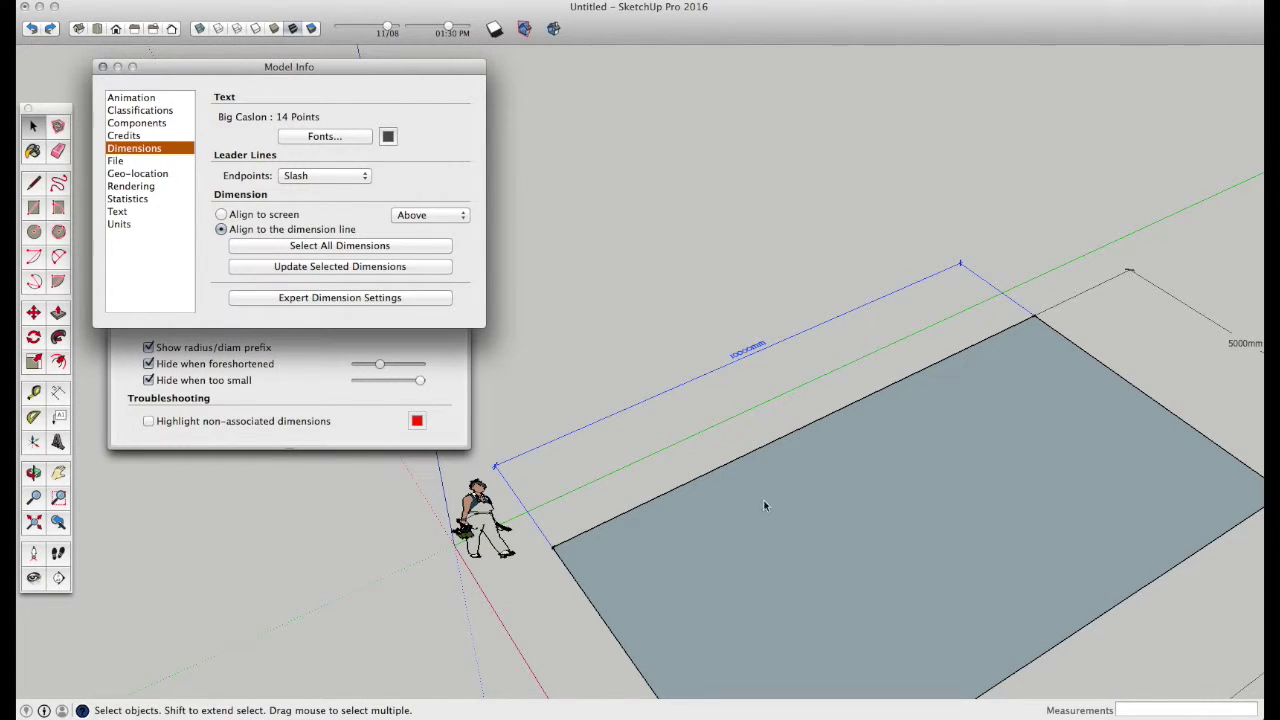
pyautogui.scroll(-3, 764, 505)
pyautogui.scroll(-3, 760, 496)
pyautogui.scroll(-1, 760, 493)
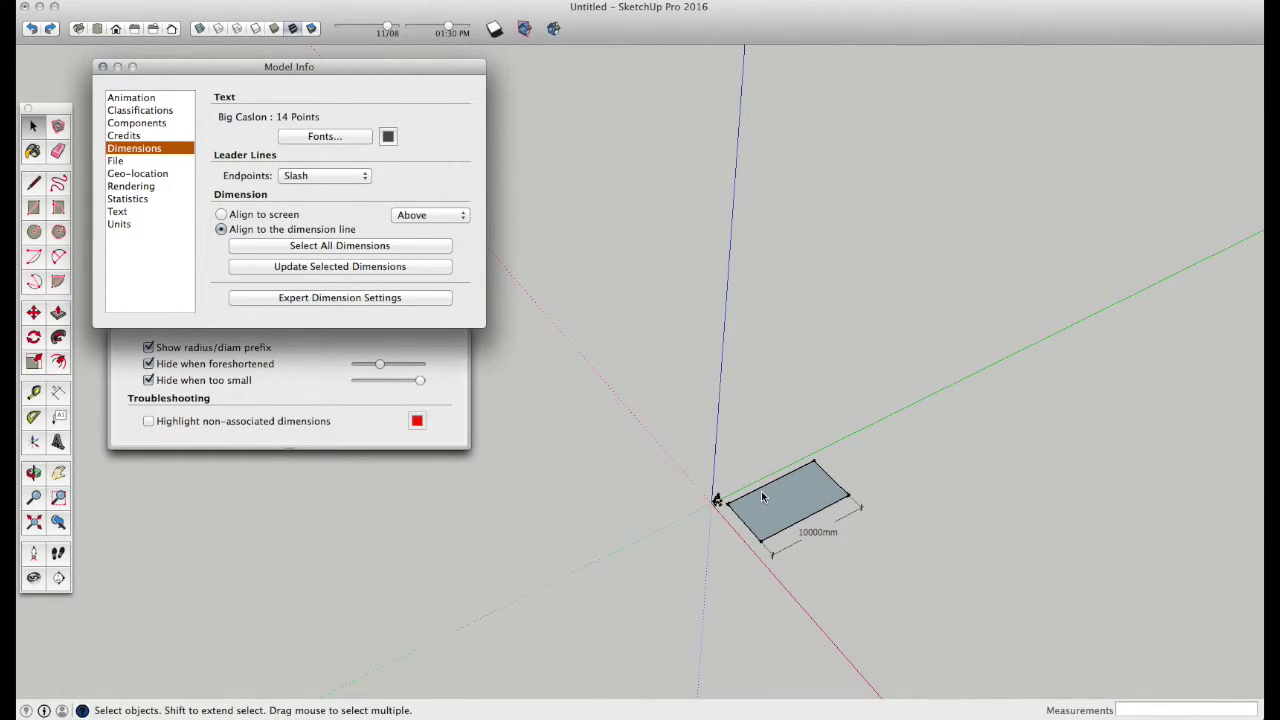
pyautogui.scroll(2, 761, 491)
pyautogui.scroll(3, 761, 491)
pyautogui.scroll(2, 761, 490)
pyautogui.click(393, 381)
pyautogui.click(348, 268)
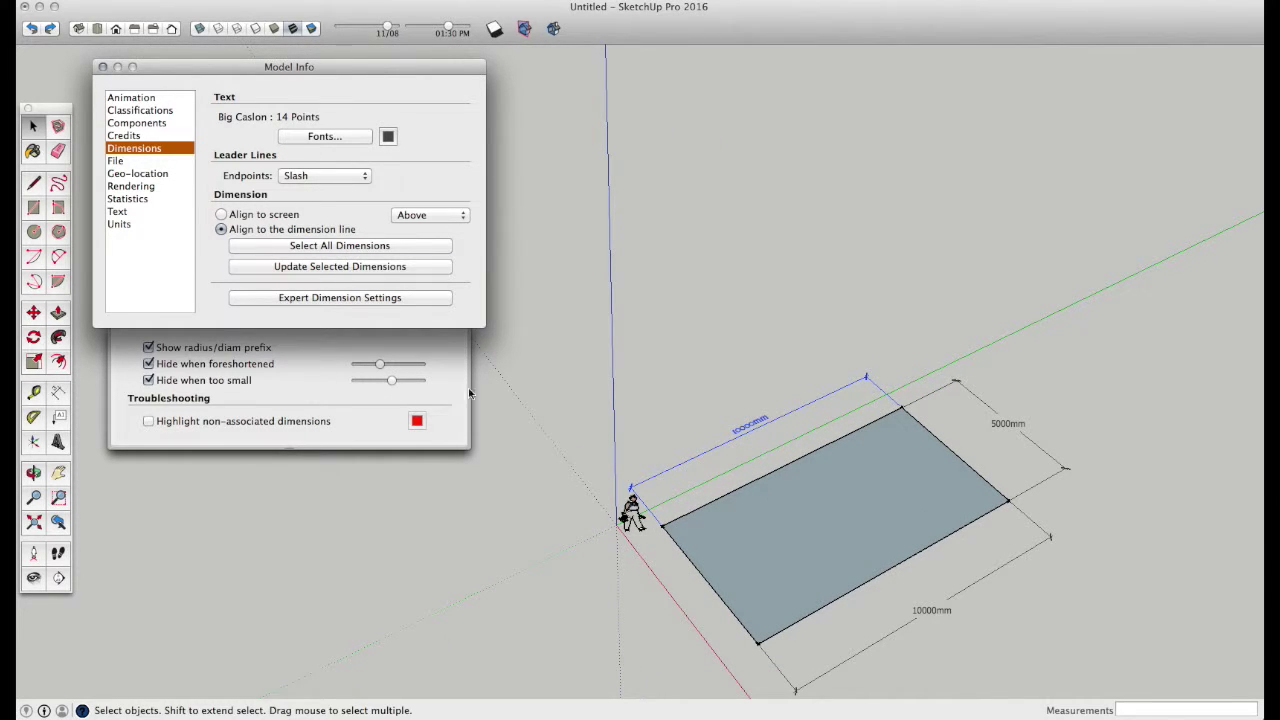
pyautogui.scroll(-2, 783, 587)
pyautogui.scroll(-1, 783, 587)
pyautogui.scroll(1, 783, 587)
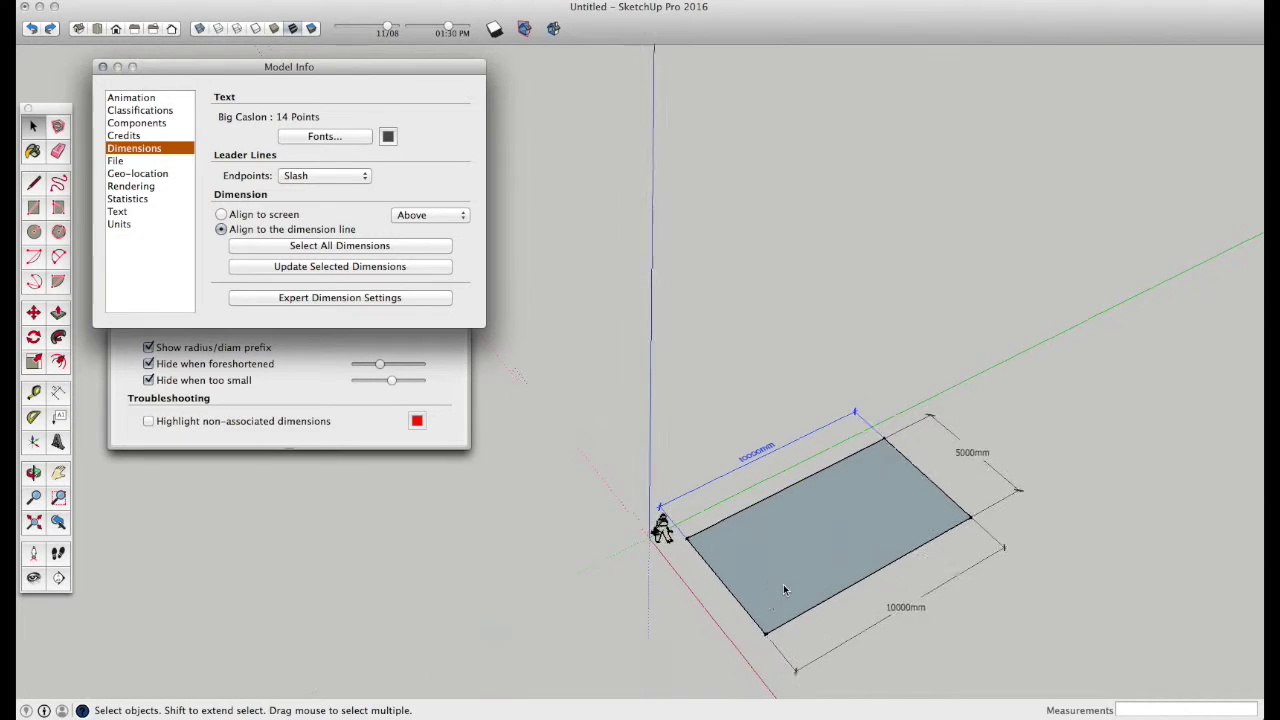
pyautogui.scroll(-1, 783, 588)
pyautogui.scroll(-2, 782, 588)
pyautogui.scroll(-1, 782, 588)
pyautogui.scroll(-1, 782, 588)
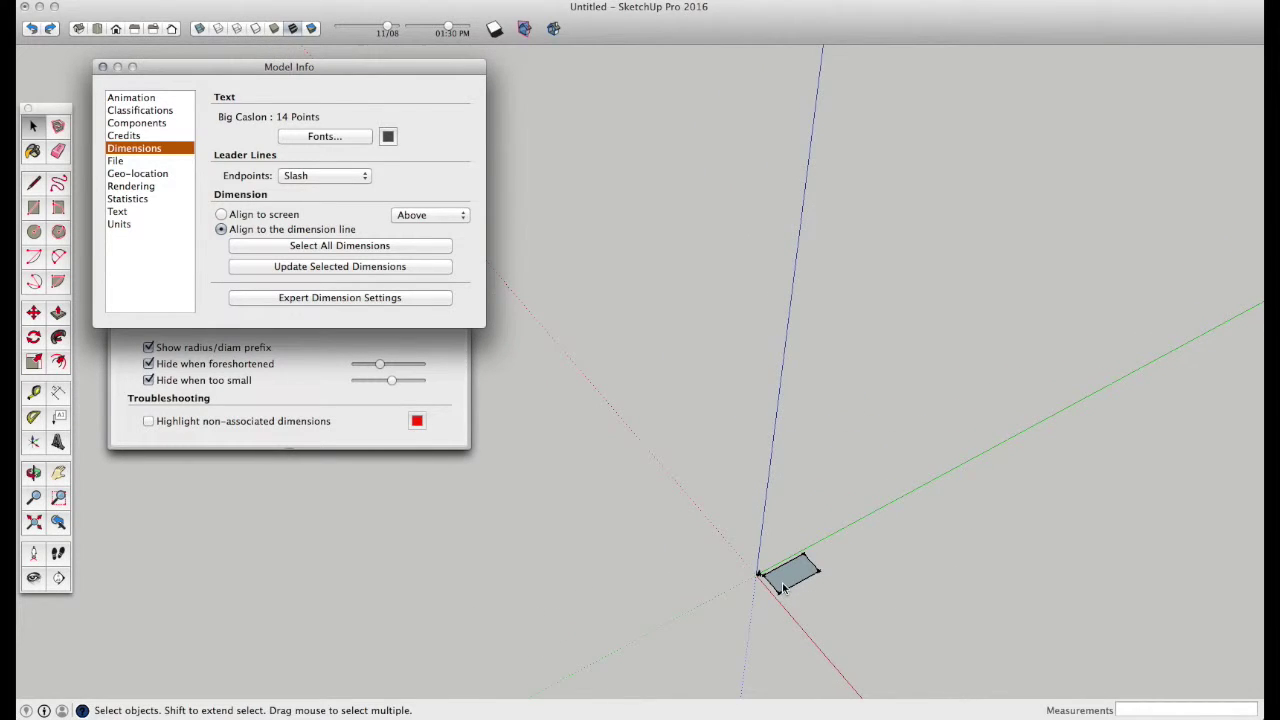
pyautogui.scroll(2, 783, 588)
pyautogui.scroll(2, 782, 585)
pyautogui.scroll(1, 782, 582)
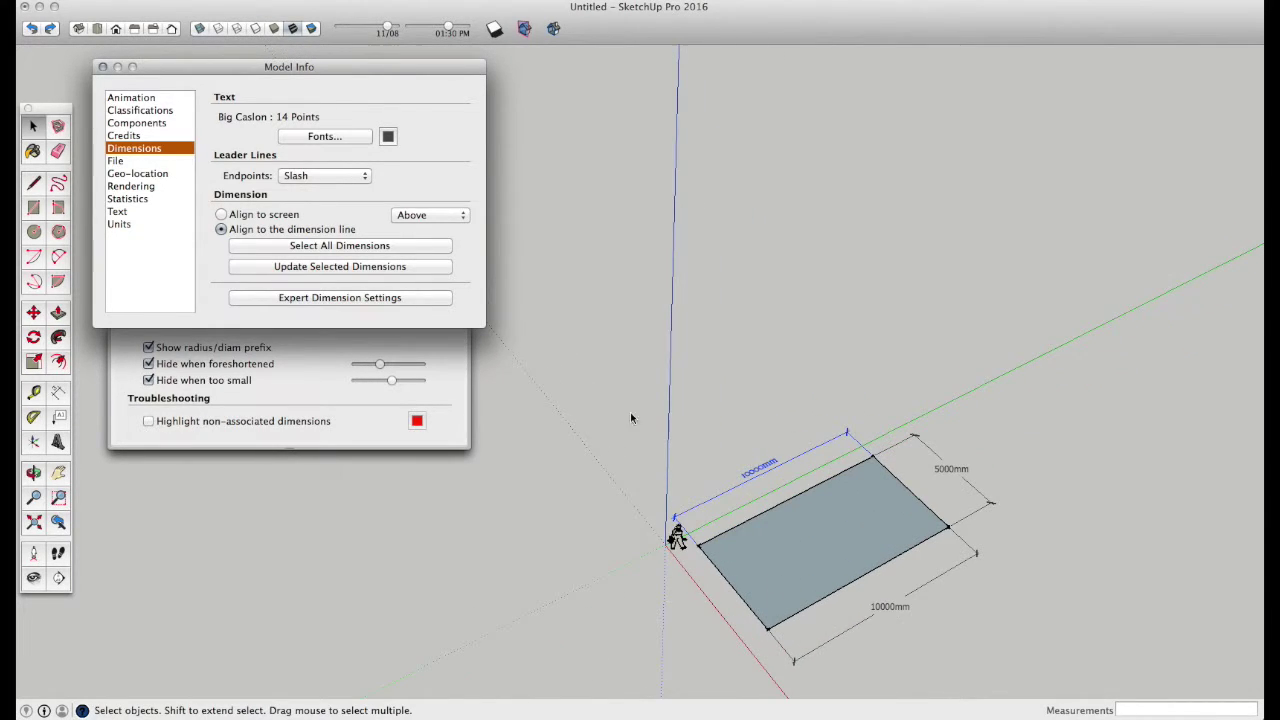
pyautogui.moveTo(391, 381)
pyautogui.mouseDown()
pyautogui.moveTo(416, 381)
pyautogui.moveTo(407, 368)
pyautogui.mouseUp()
# - Zoom in and out and orbit to test when the dimensions hide
pyautogui.scroll(3, 779, 494)
pyautogui.scroll(3, 779, 494)
pyautogui.scroll(3, 779, 494)
pyautogui.scroll(-2, 778, 494)
pyautogui.scroll(-2, 778, 494)
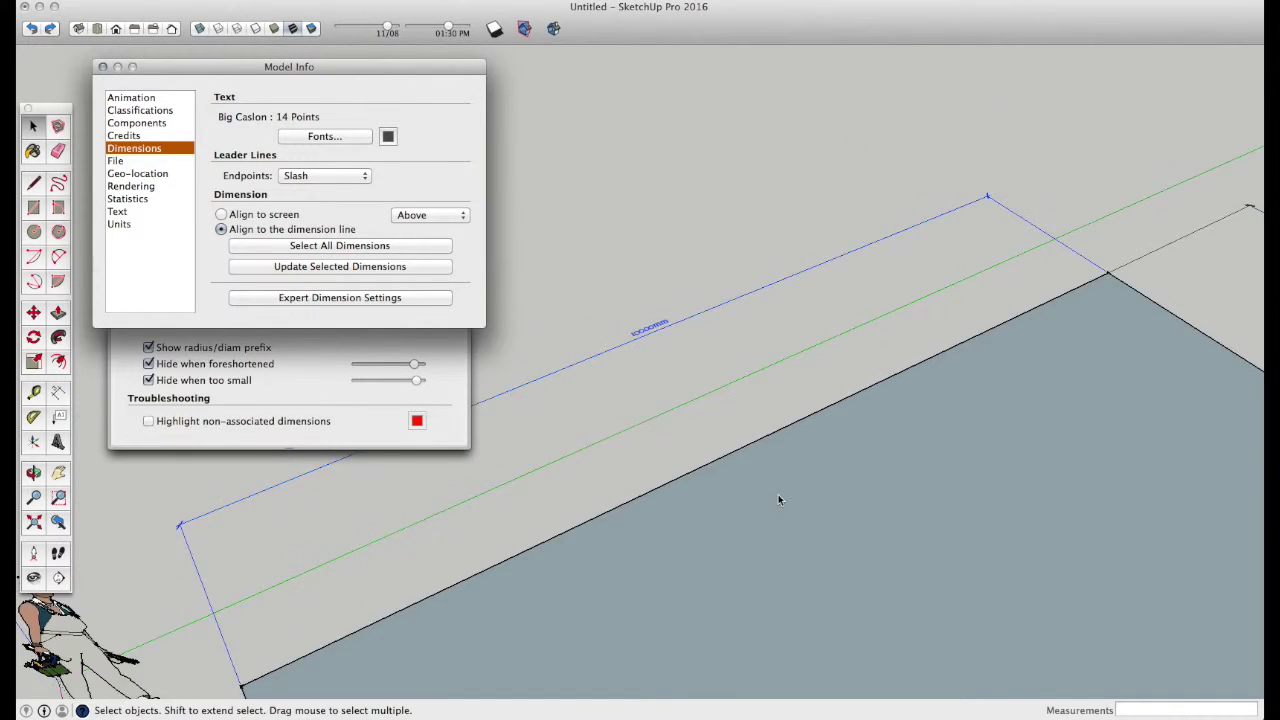
pyautogui.scroll(-2, 778, 494)
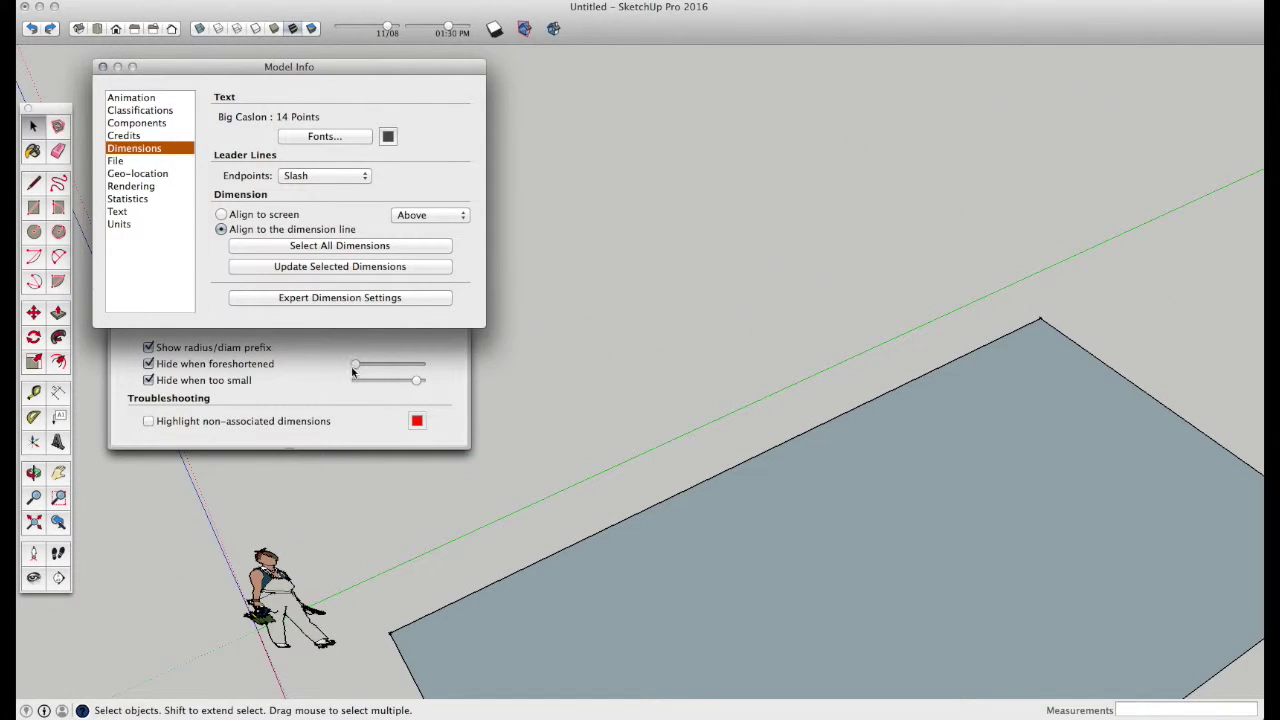
pyautogui.scroll(-2, 760, 571)
pyautogui.scroll(-3, 760, 571)
pyautogui.scroll(-3, 760, 571)
pyautogui.scroll(2, 741, 543)
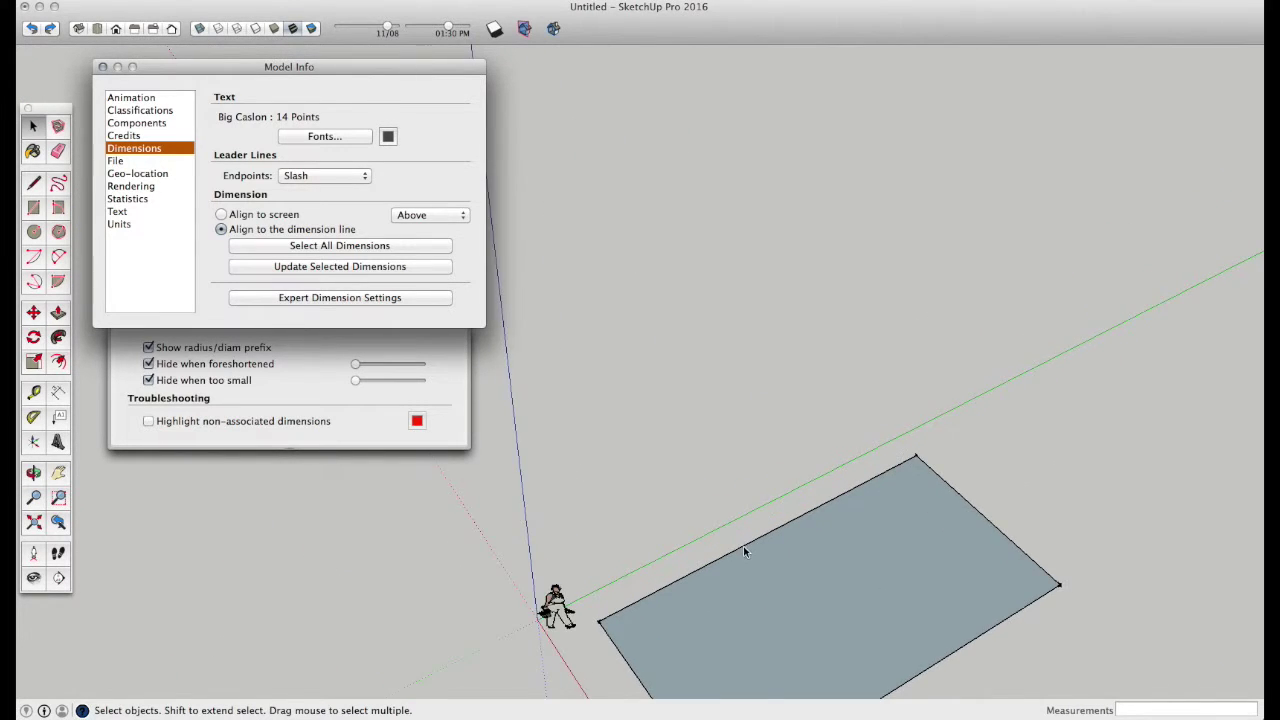
pyautogui.scroll(3, 743, 545)
pyautogui.scroll(2, 749, 550)
pyautogui.scroll(2, 749, 549)
pyautogui.scroll(-2, 749, 549)
pyautogui.scroll(-1, 749, 549)
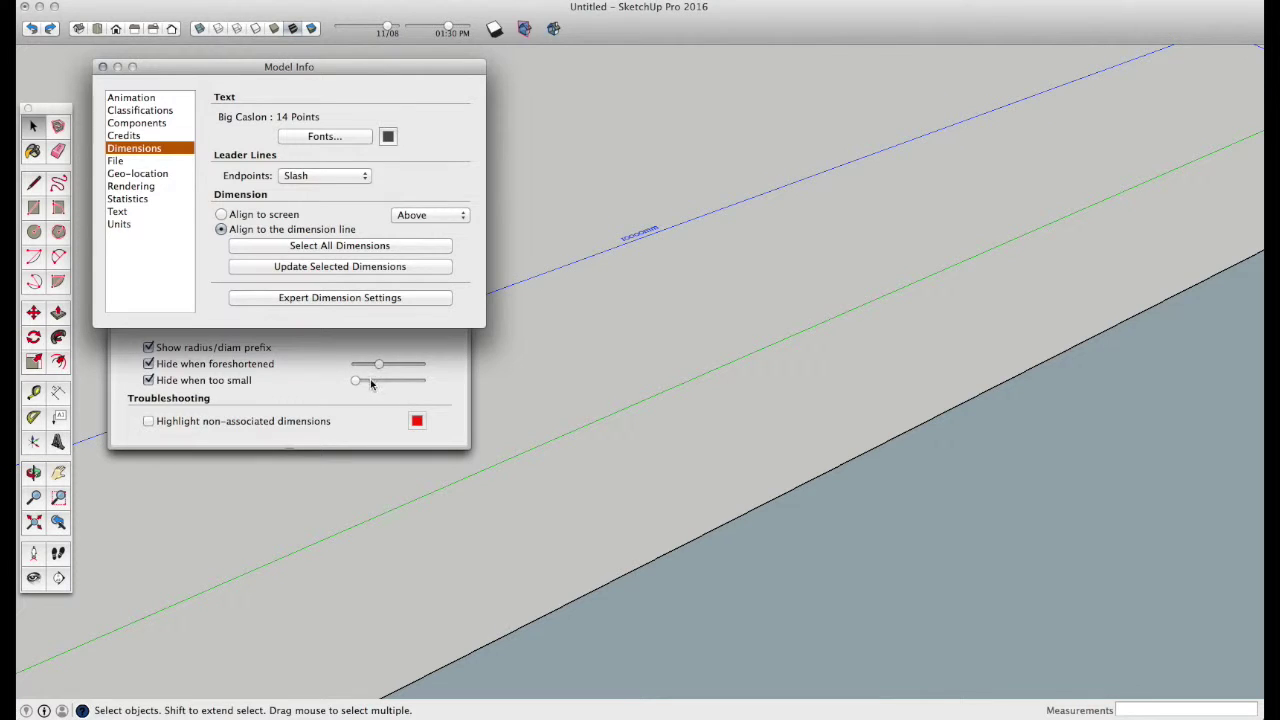
pyautogui.scroll(-2, 763, 574)
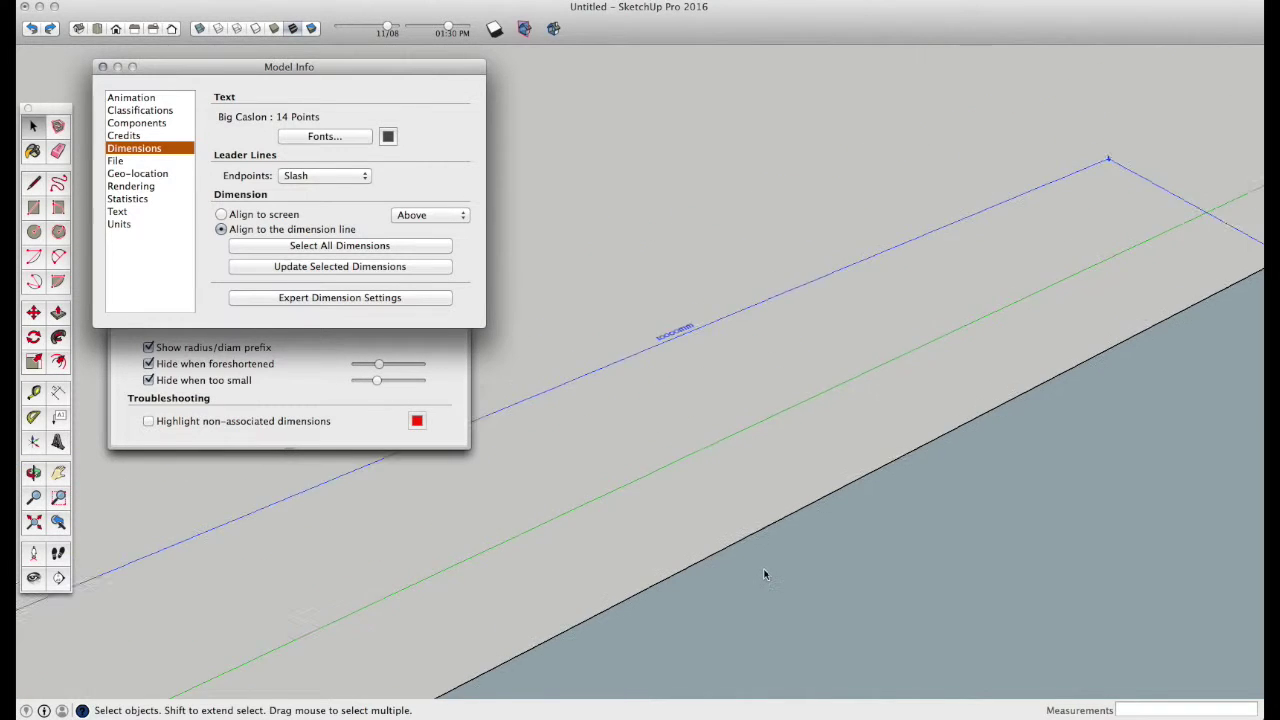
pyautogui.scroll(-2, 763, 574)
pyautogui.scroll(-2, 765, 572)
pyautogui.scroll(-2, 768, 566)
pyautogui.moveTo(770, 565)
pyautogui.mouseDown(button='middle')
pyautogui.moveTo(823, 562)
pyautogui.moveTo(689, 626)
pyautogui.moveTo(726, 594)
pyautogui.moveTo(727, 326)
pyautogui.moveTo(666, 589)
pyautogui.moveTo(728, 419)
pyautogui.mouseUp(button='middle')
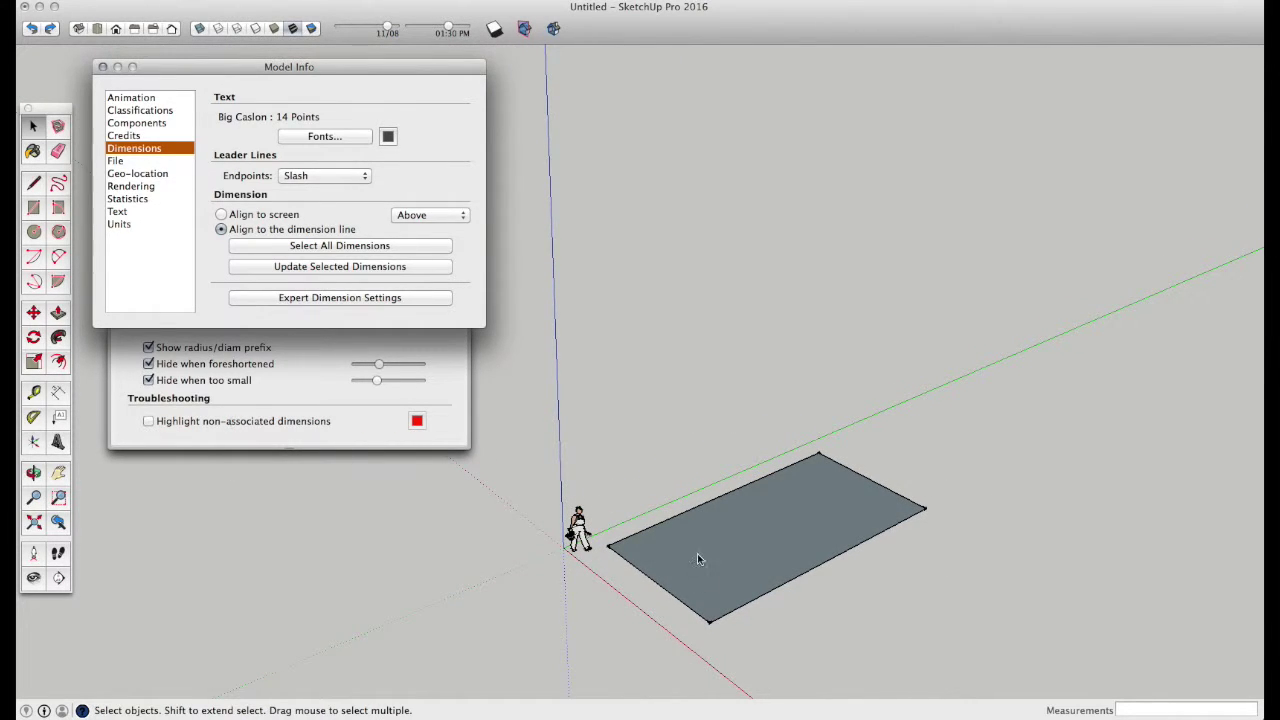
# - Collapse the expert dimension settings and orbit the model to a new angle
pyautogui.click(355, 298)
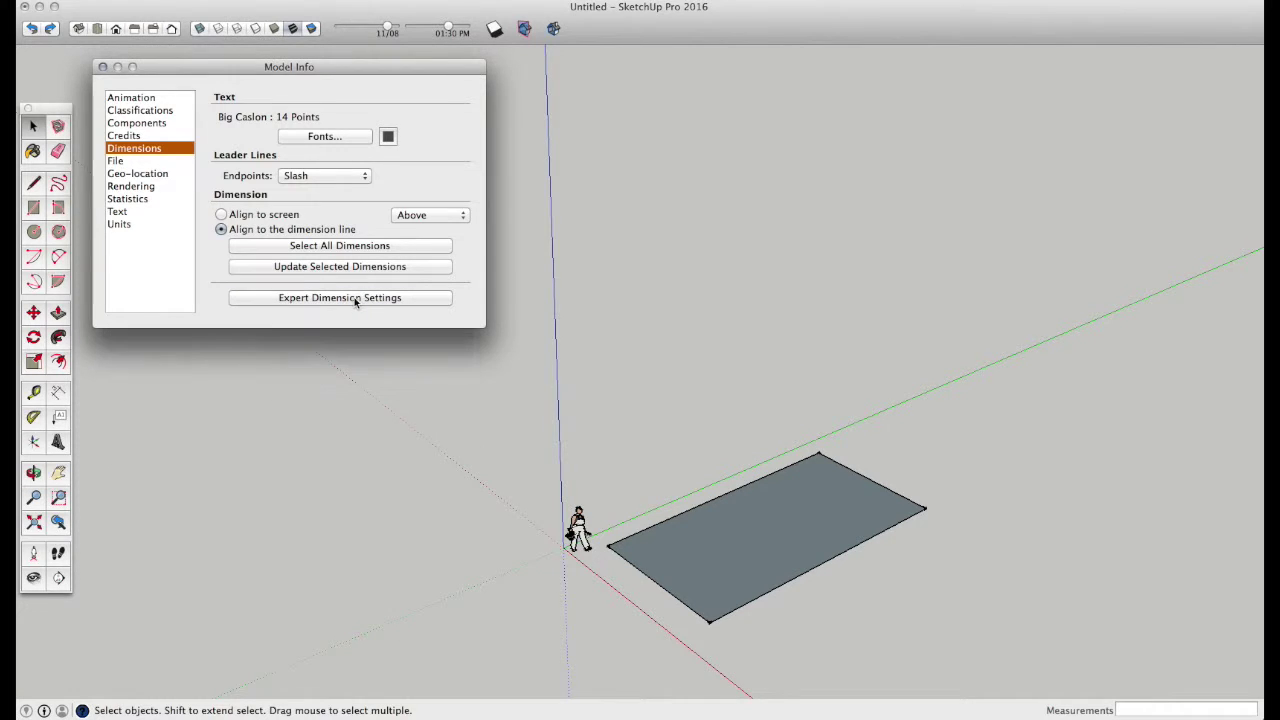
pyautogui.moveTo(883, 644)
pyautogui.mouseDown(button='middle')
pyautogui.moveTo(923, 694)
pyautogui.moveTo(859, 585)
pyautogui.mouseUp(button='middle')
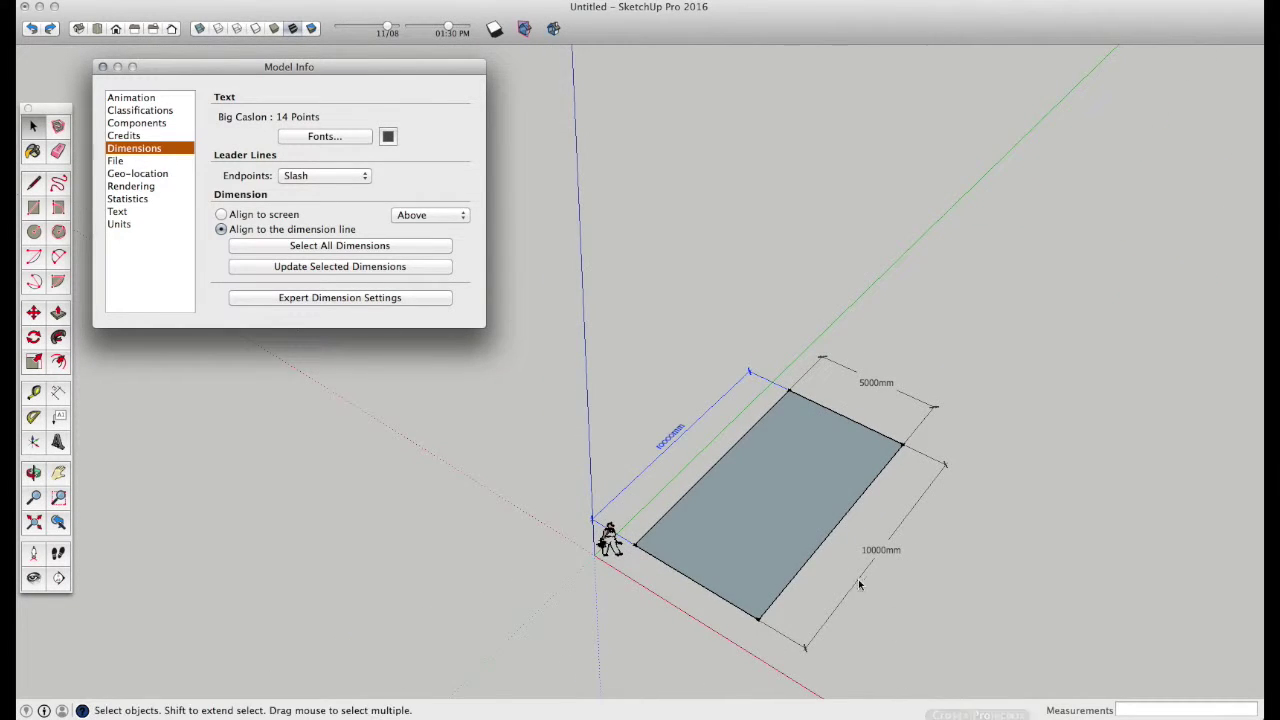
pyautogui.moveTo(738, 530)
pyautogui.mouseDown(button='middle')
pyautogui.moveTo(926, 609)
pyautogui.moveTo(1077, 564)
pyautogui.mouseUp(button='middle')
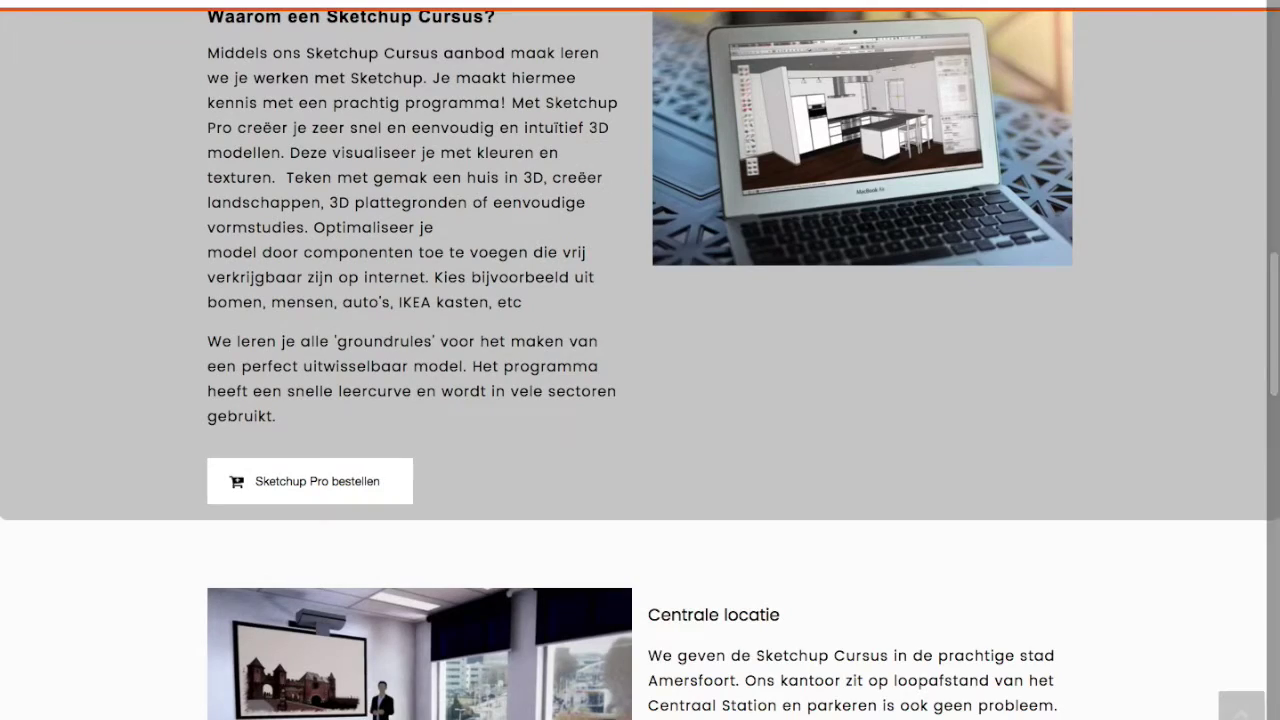
pyautogui.scroll(-2, 1240, 714)
pyautogui.scroll(-3, 1240, 714)
pyautogui.scroll(-10, 1240, 714)
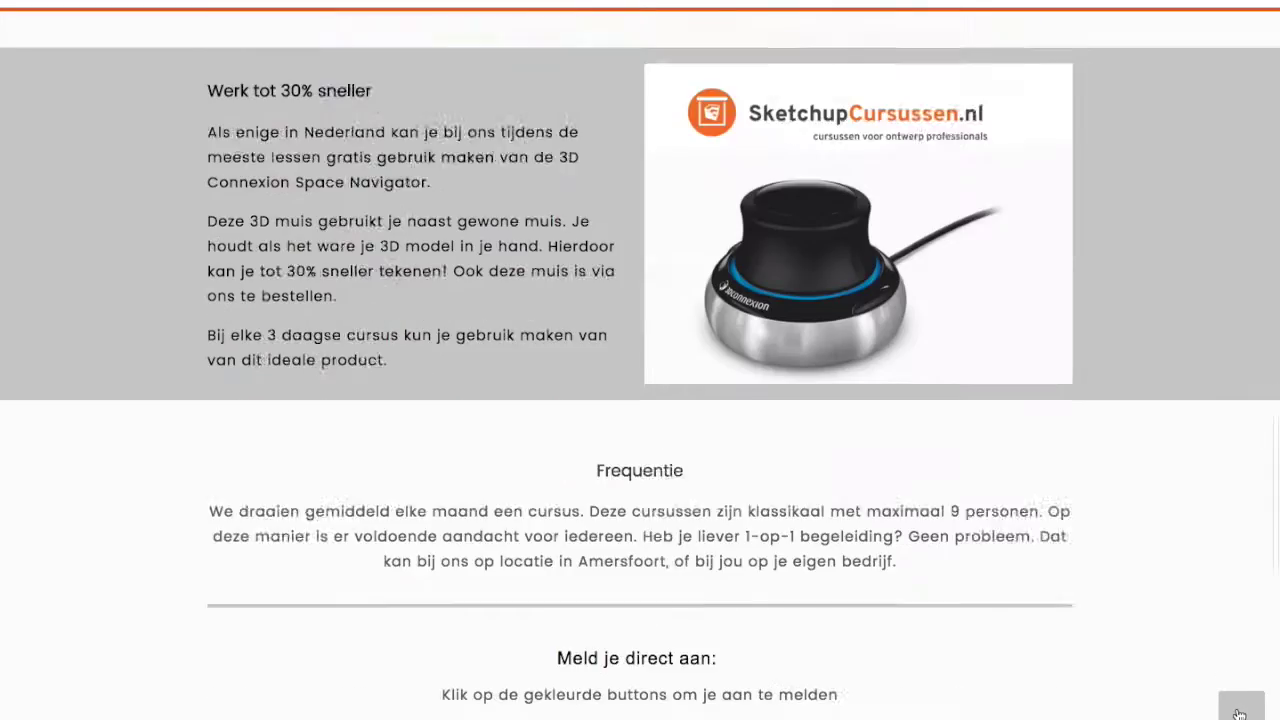
pyautogui.scroll(-3, 1240, 714)
pyautogui.scroll(-2, 1240, 714)
pyautogui.scroll(-3, 1240, 714)
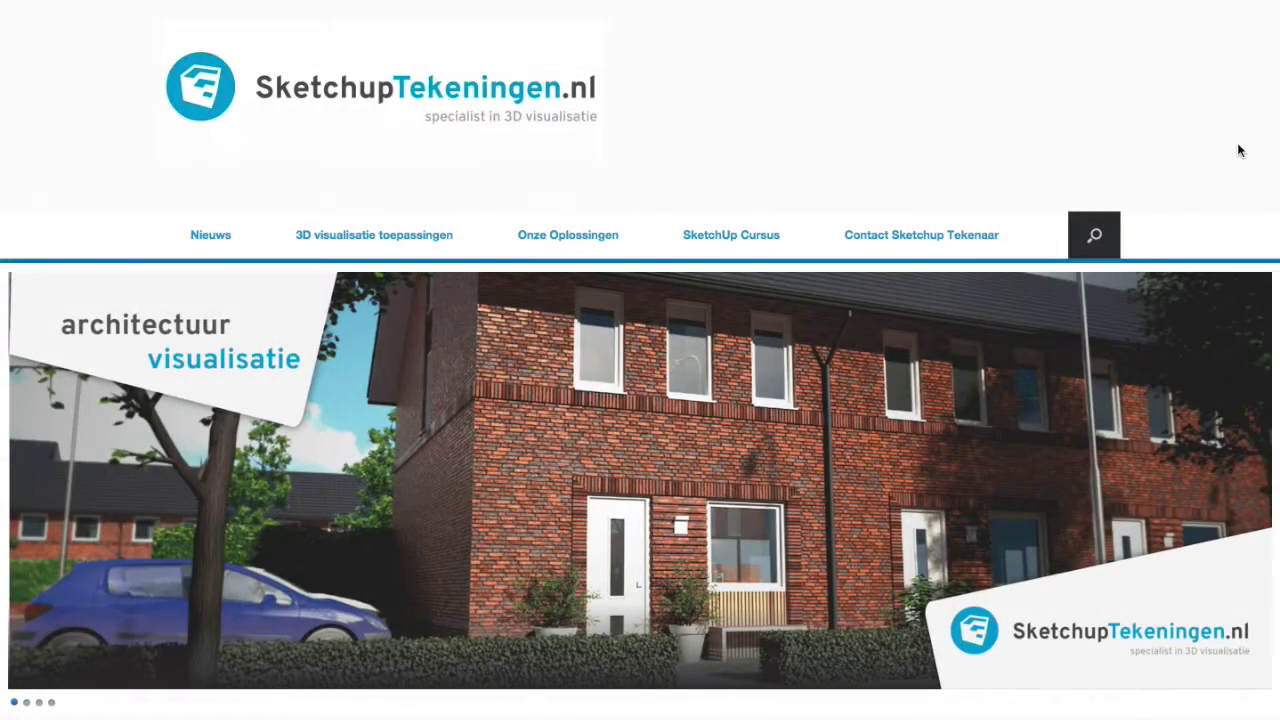
pyautogui.scroll(-1, 1238, 150)
pyautogui.scroll(-2, 1238, 150)
pyautogui.scroll(-3, 1238, 150)
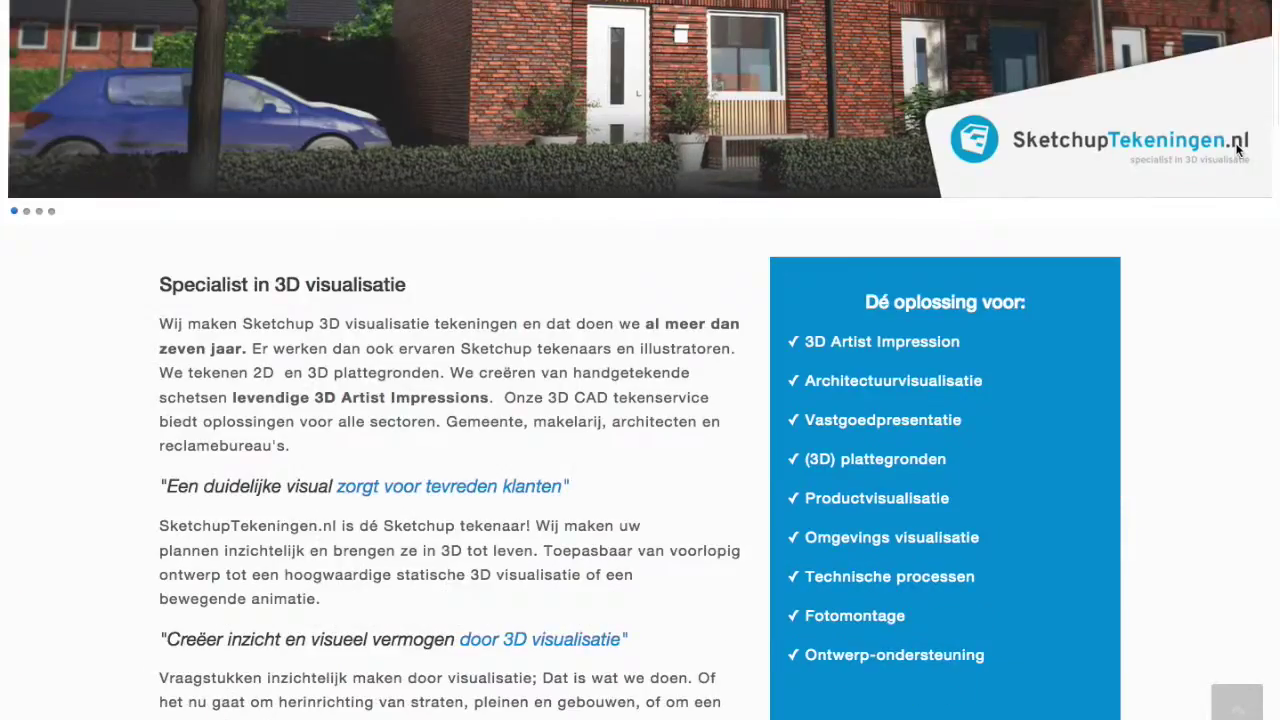
pyautogui.scroll(-3, 1238, 150)
pyautogui.scroll(-3, 1238, 150)
pyautogui.scroll(-3, 1238, 150)
pyautogui.scroll(-3, 1238, 150)
pyautogui.scroll(-2, 1238, 150)
pyautogui.scroll(-3, 1238, 150)
pyautogui.scroll(5, 1238, 150)
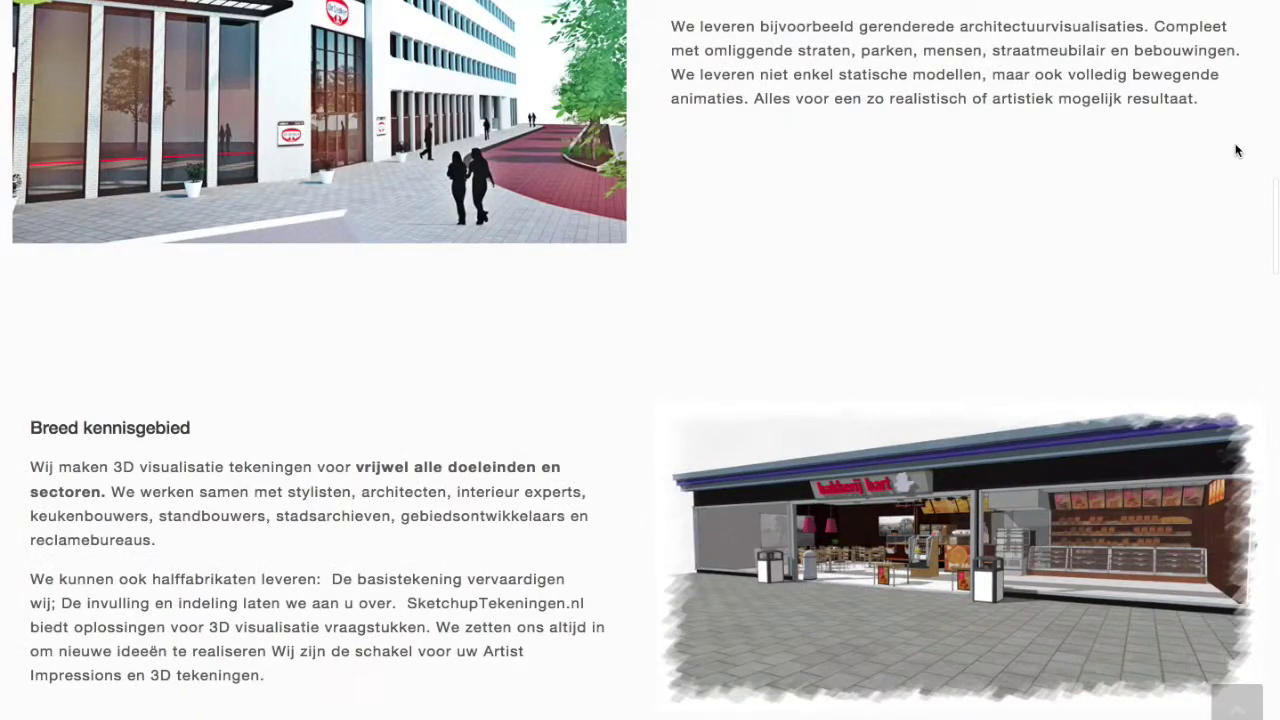